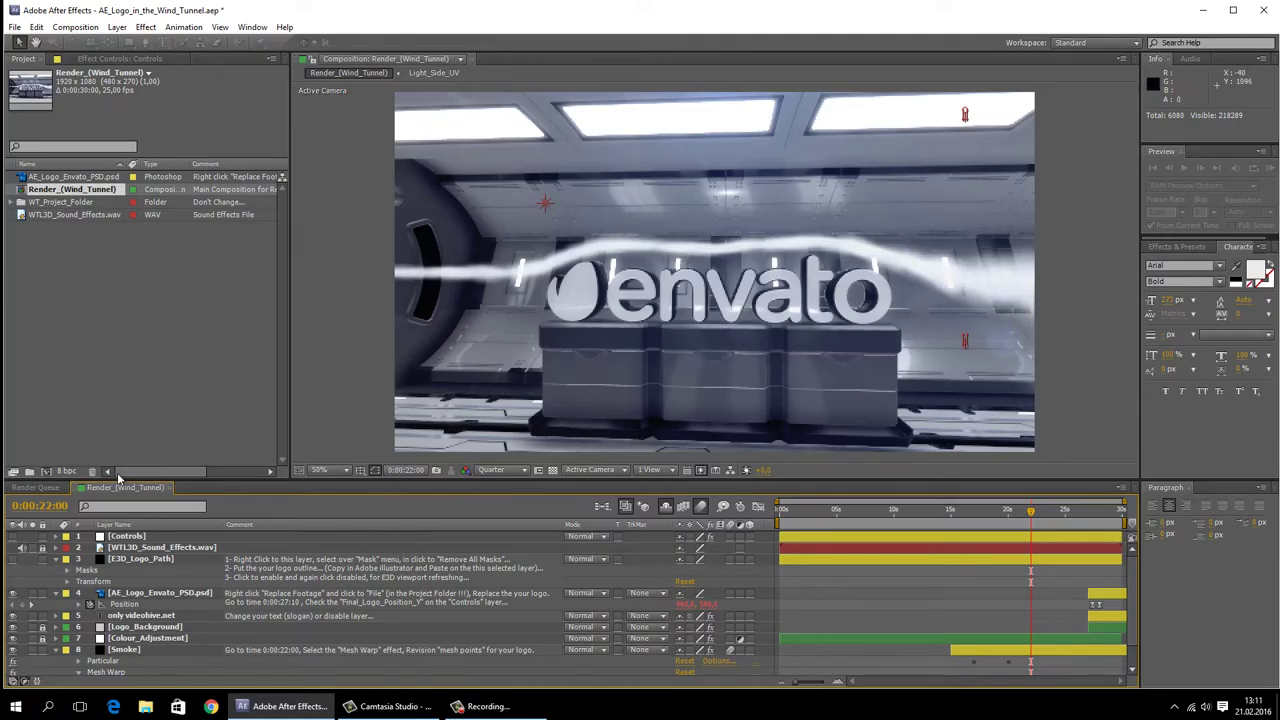
Step: Add a text layer reading "Your Text" just above the envato logo and hide the layer
left_click(362, 412)
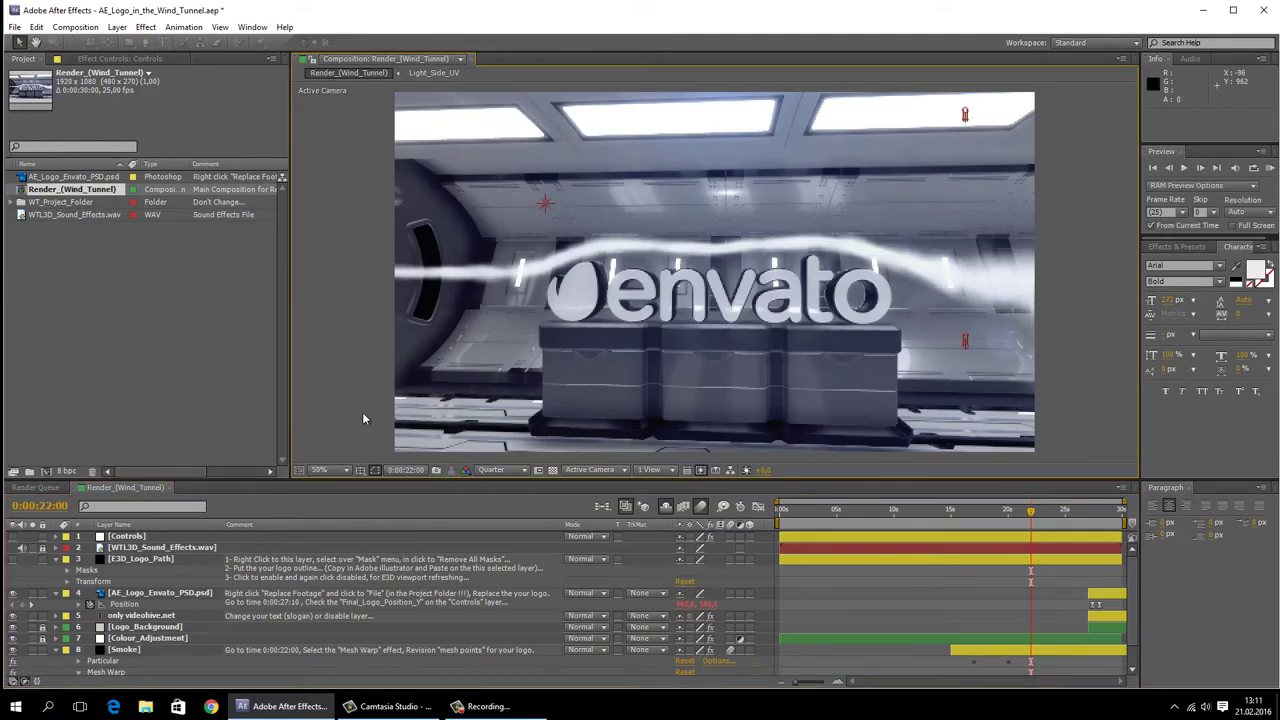
left_click(162, 42)
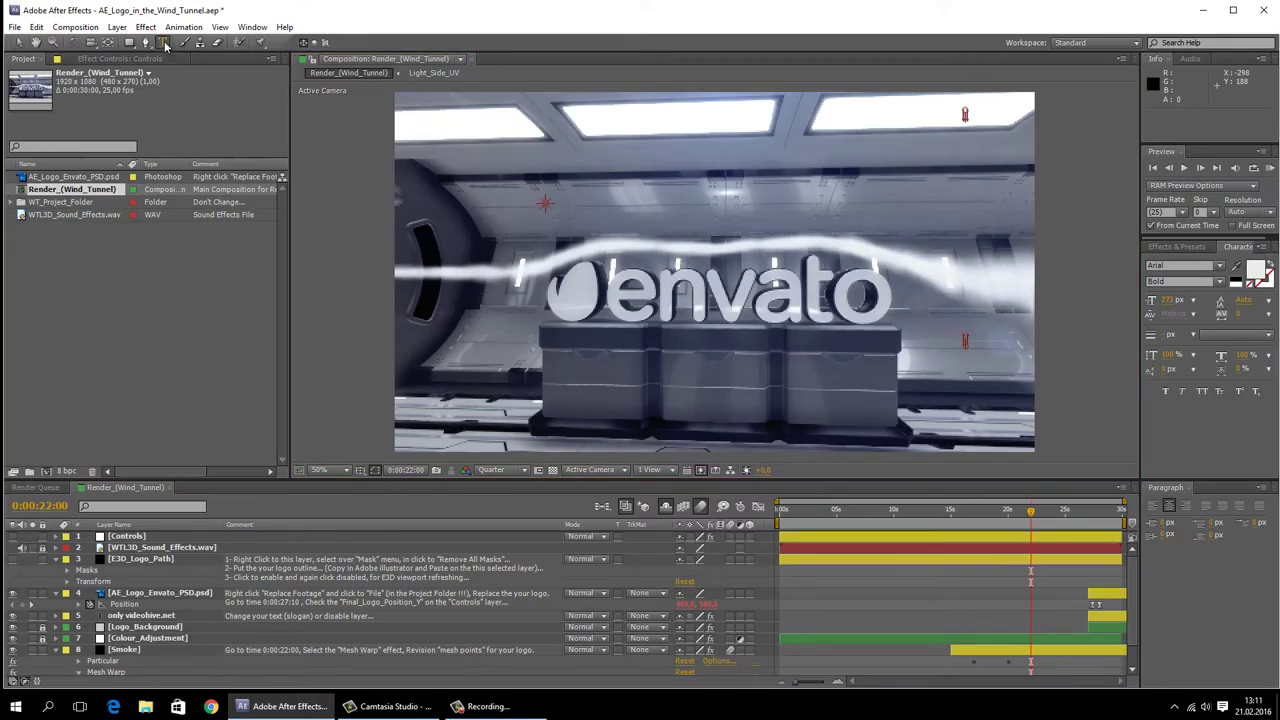
left_click(435, 218)
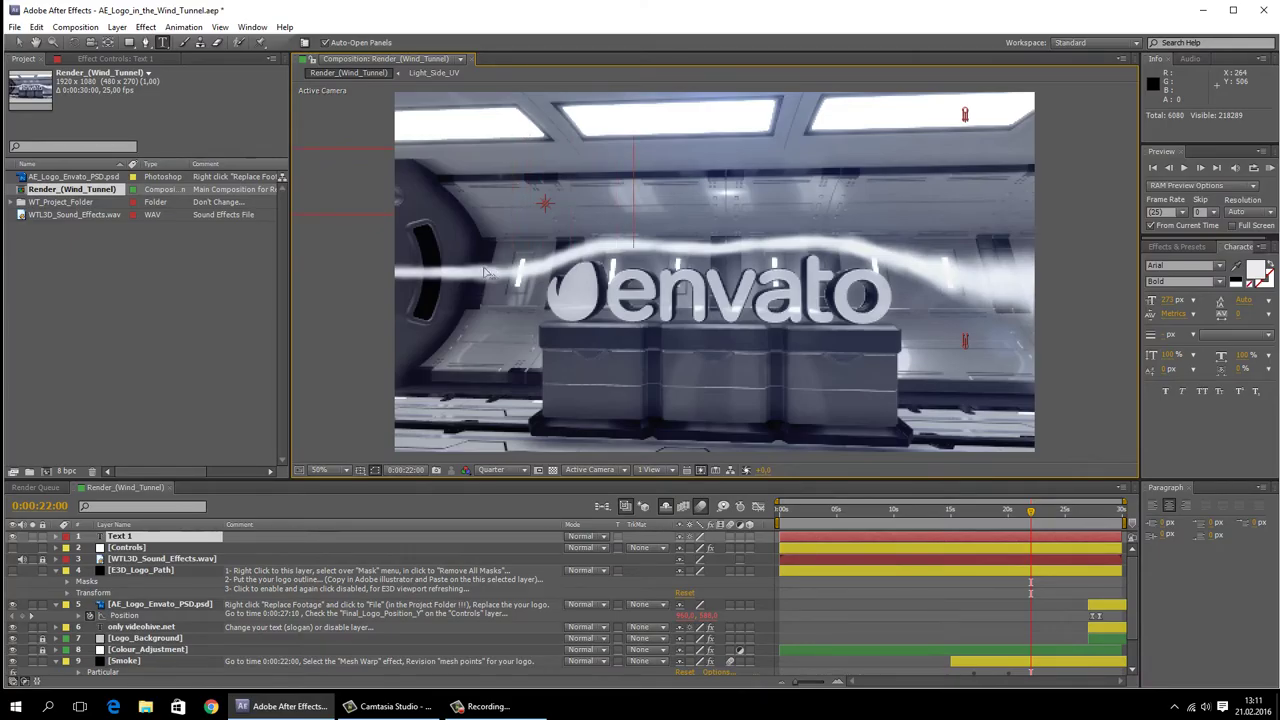
left_click(19, 42)
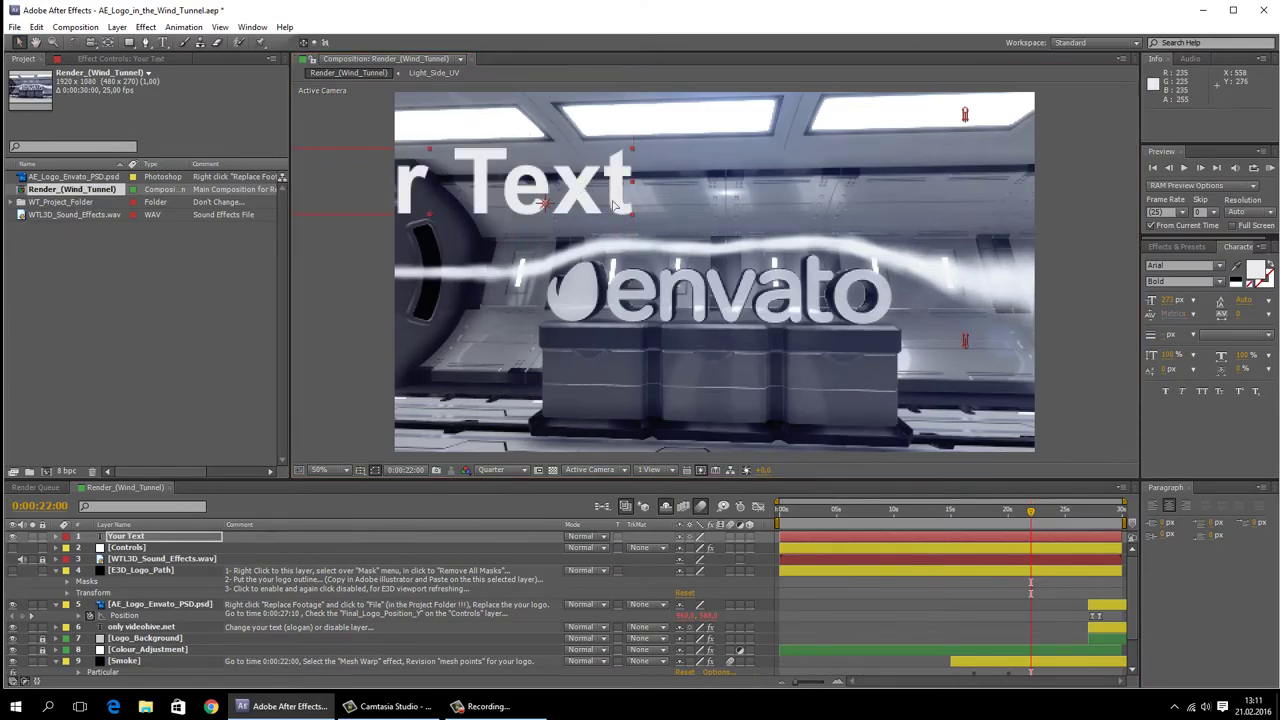
left_click_drag(615, 205, 875, 246)
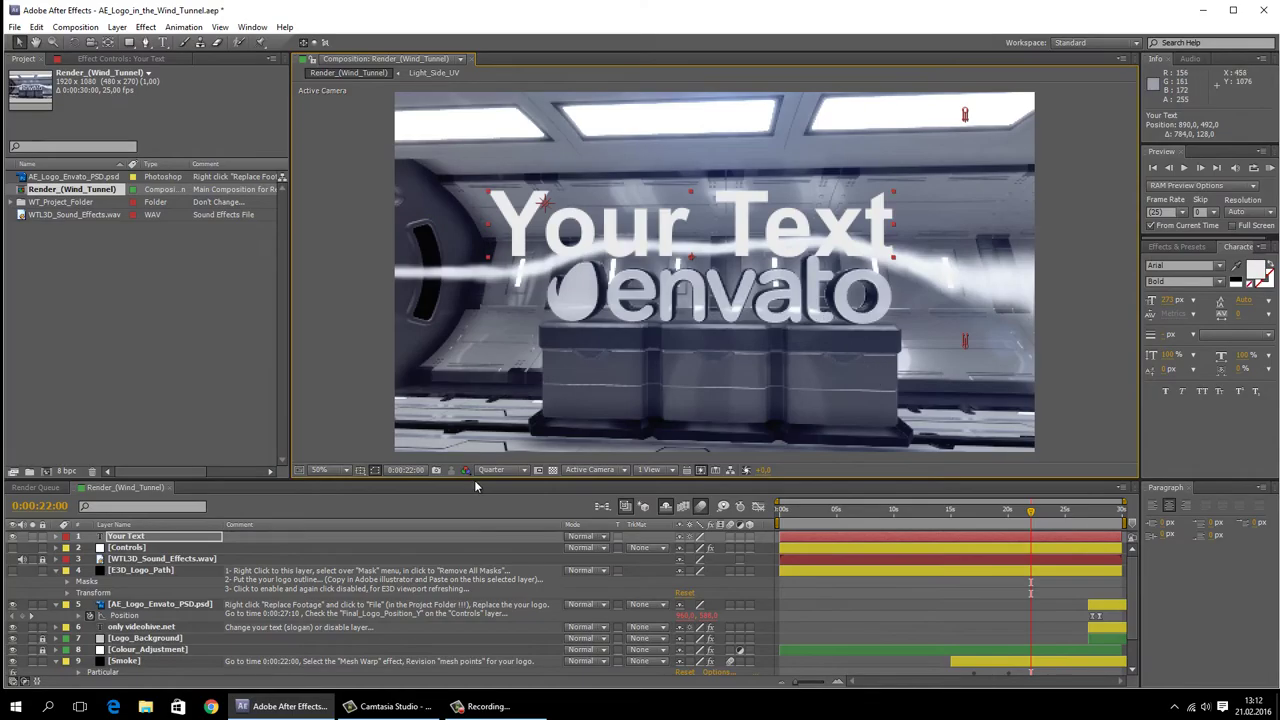
left_click(12, 540)
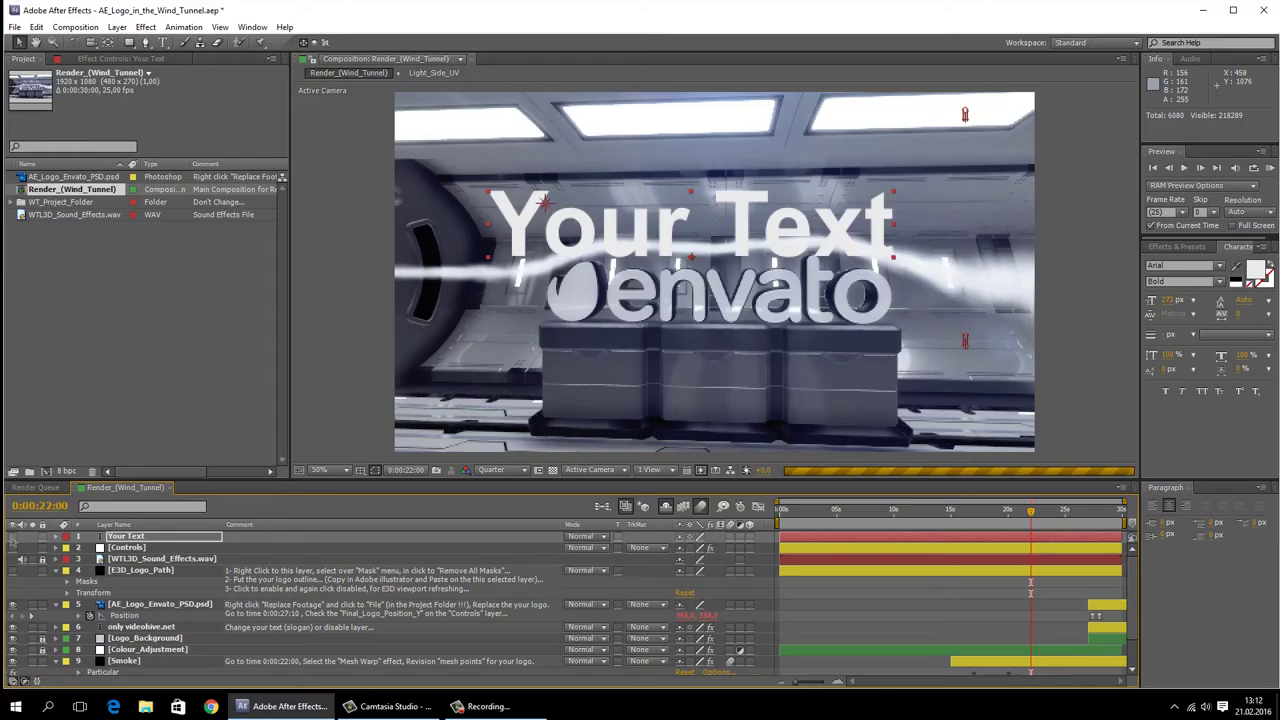
Step: In the Element_3D layer's Element effect, assign the Your Text layer to Path Layer 2 under Custom Text and Masks
scroll(190, 582, "down", 2)
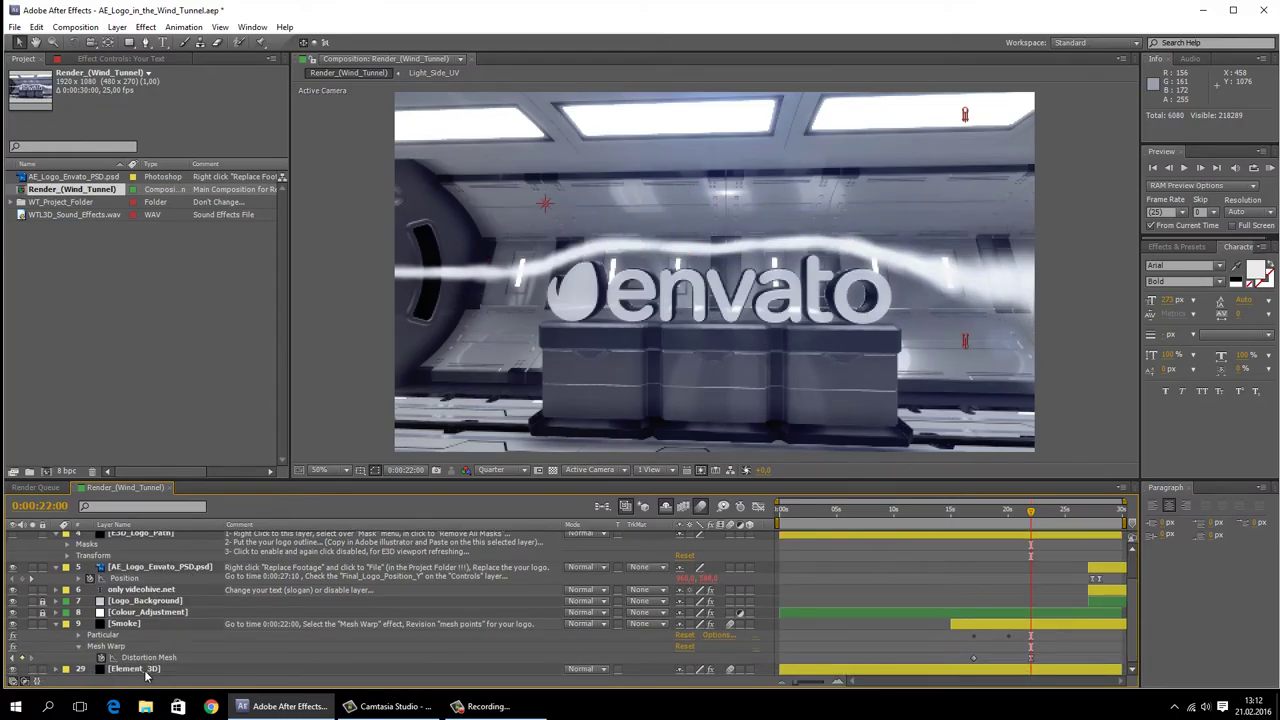
left_click(158, 670)
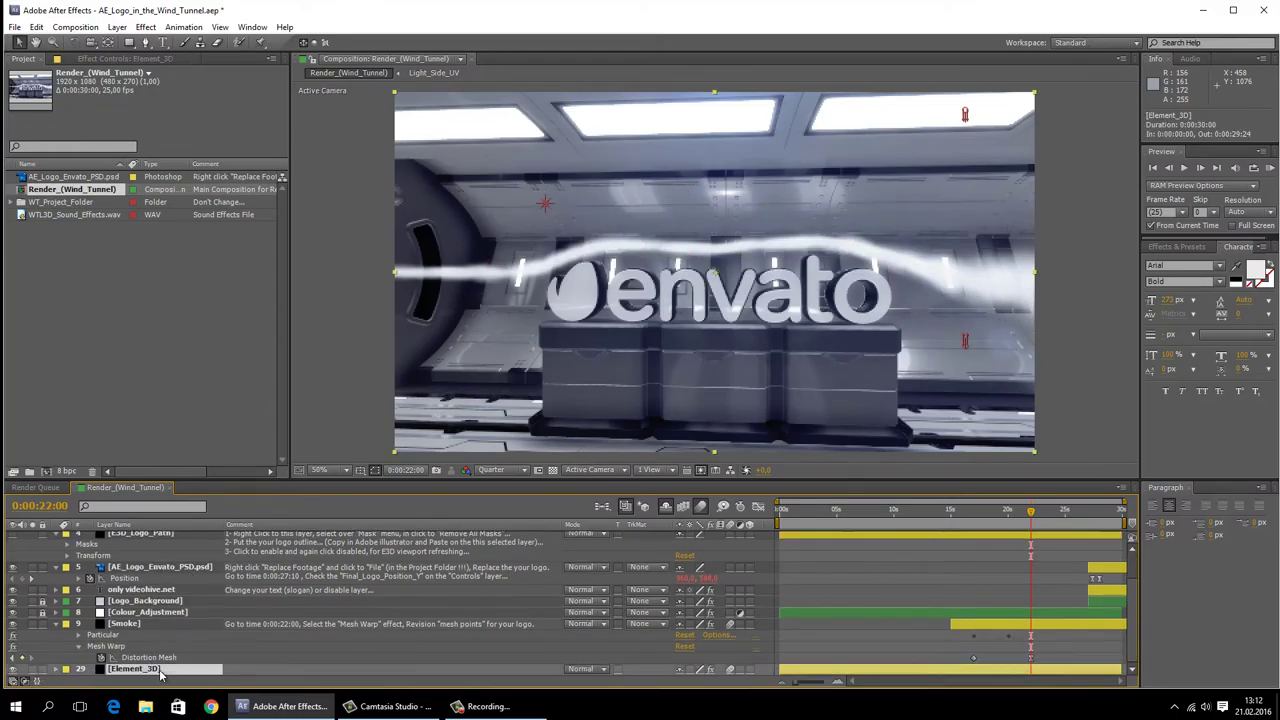
left_click(148, 62)
left_click(22, 139)
left_click(22, 150)
left_click(22, 151)
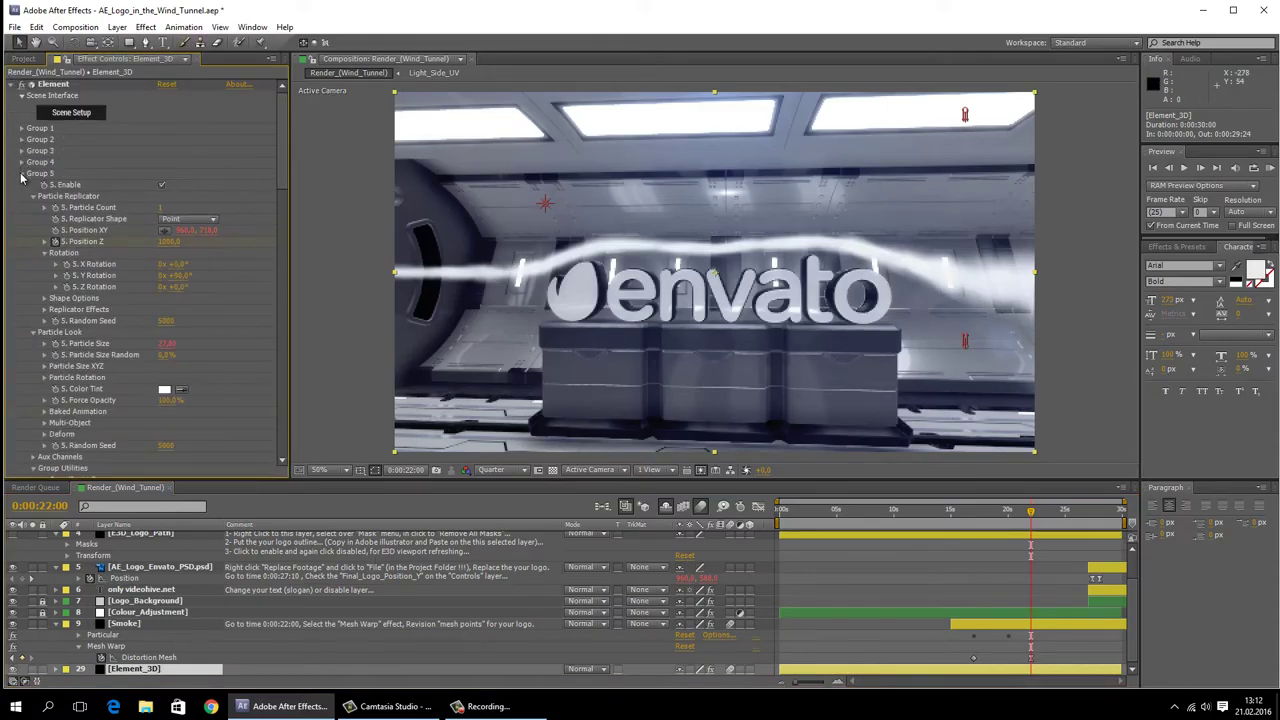
left_click(22, 174)
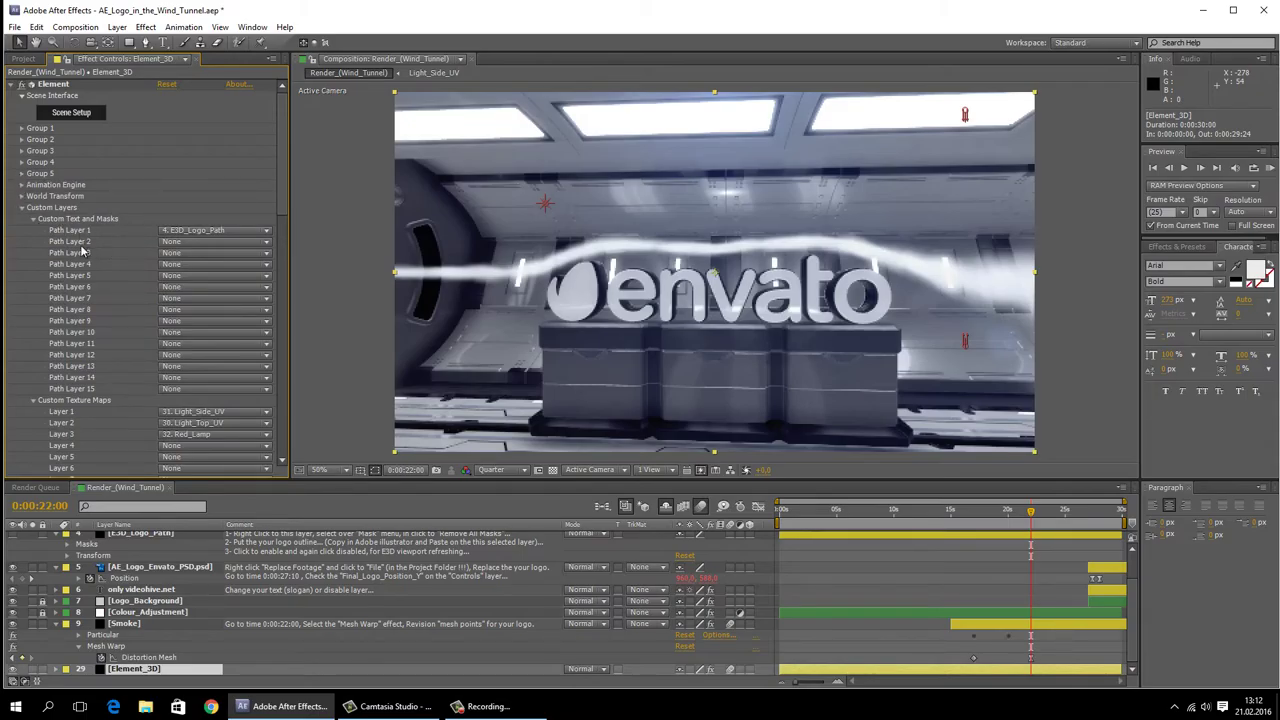
left_click(184, 242)
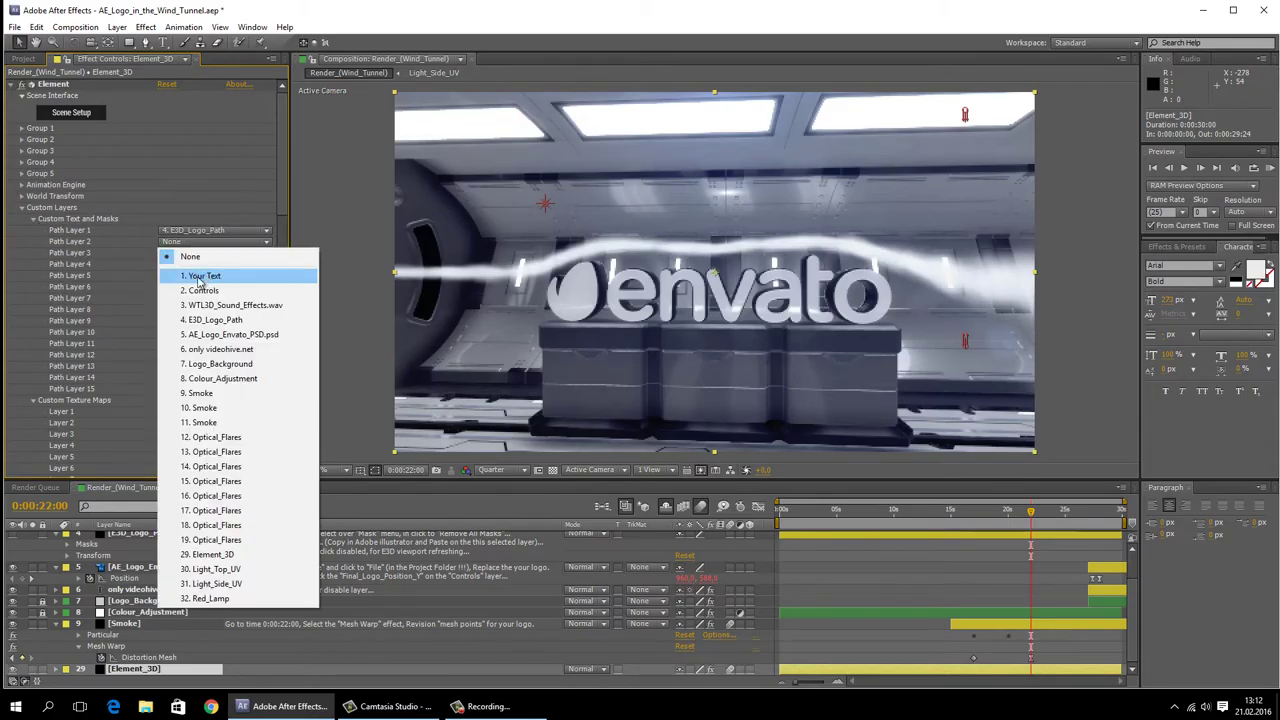
left_click(200, 280)
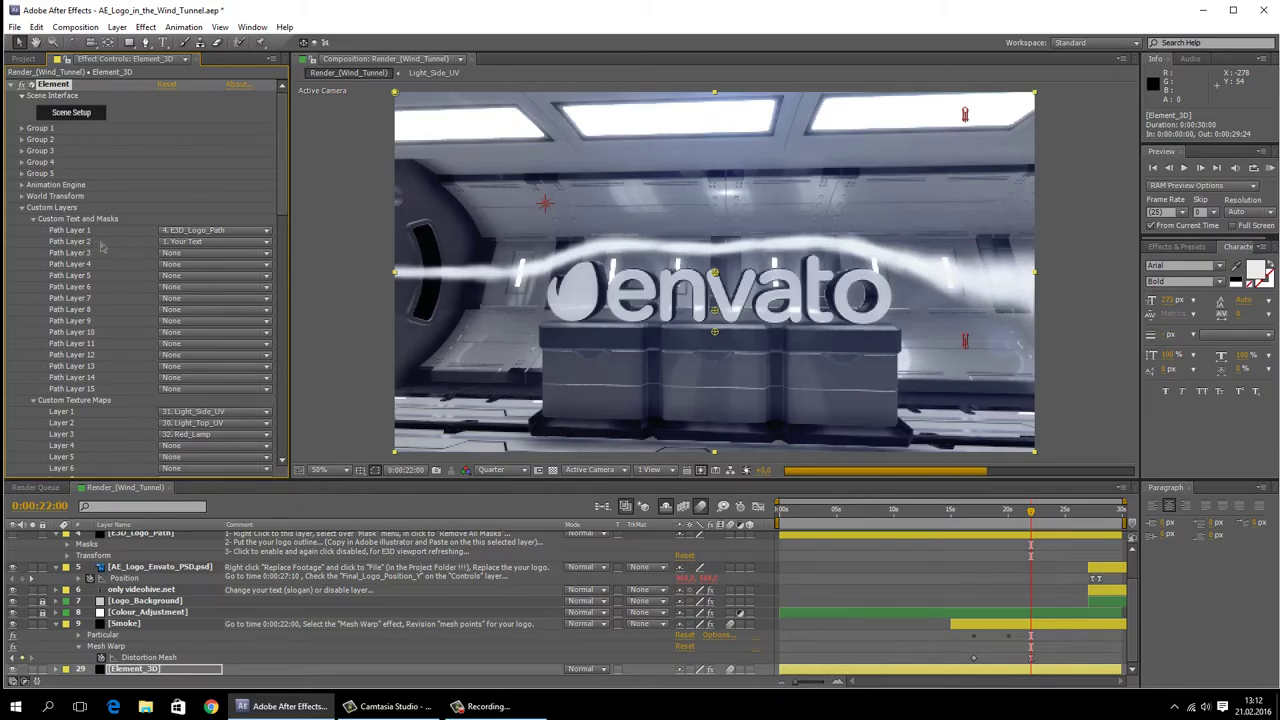
Step: Open the Element Scene Setup and add a new extrusion model that uses Custom Path 2
left_click(85, 115)
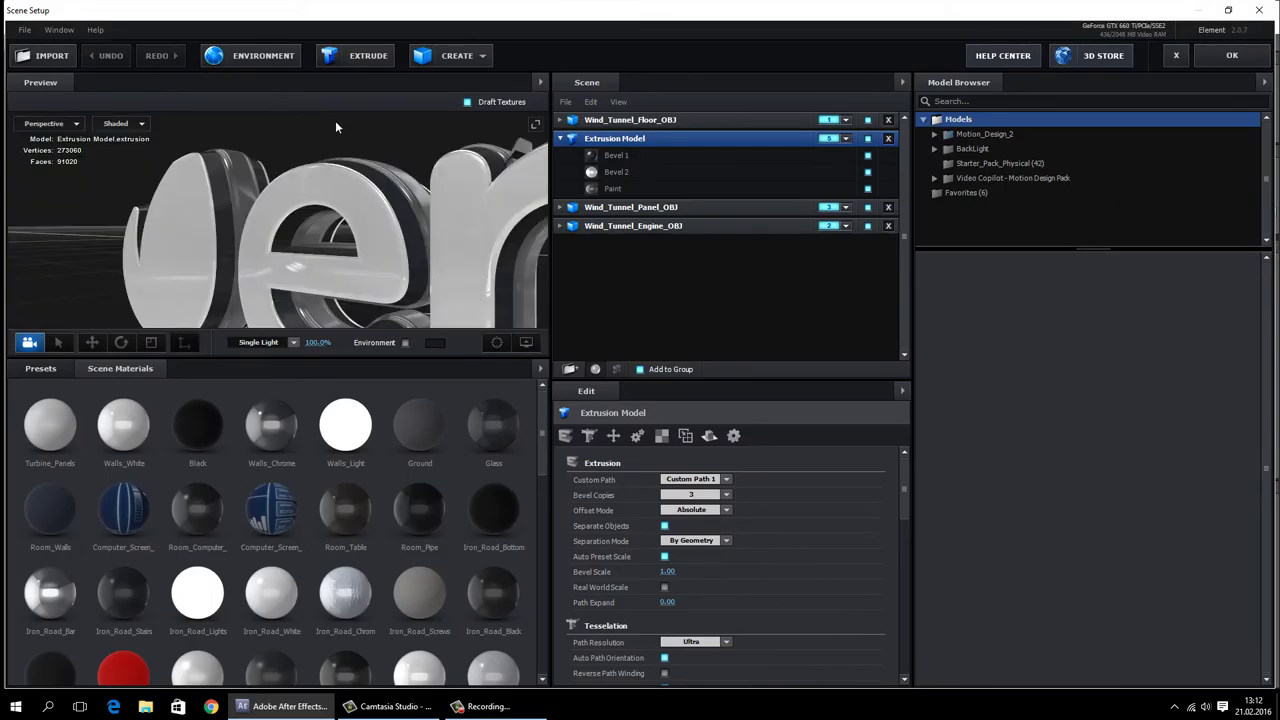
left_click(495, 345)
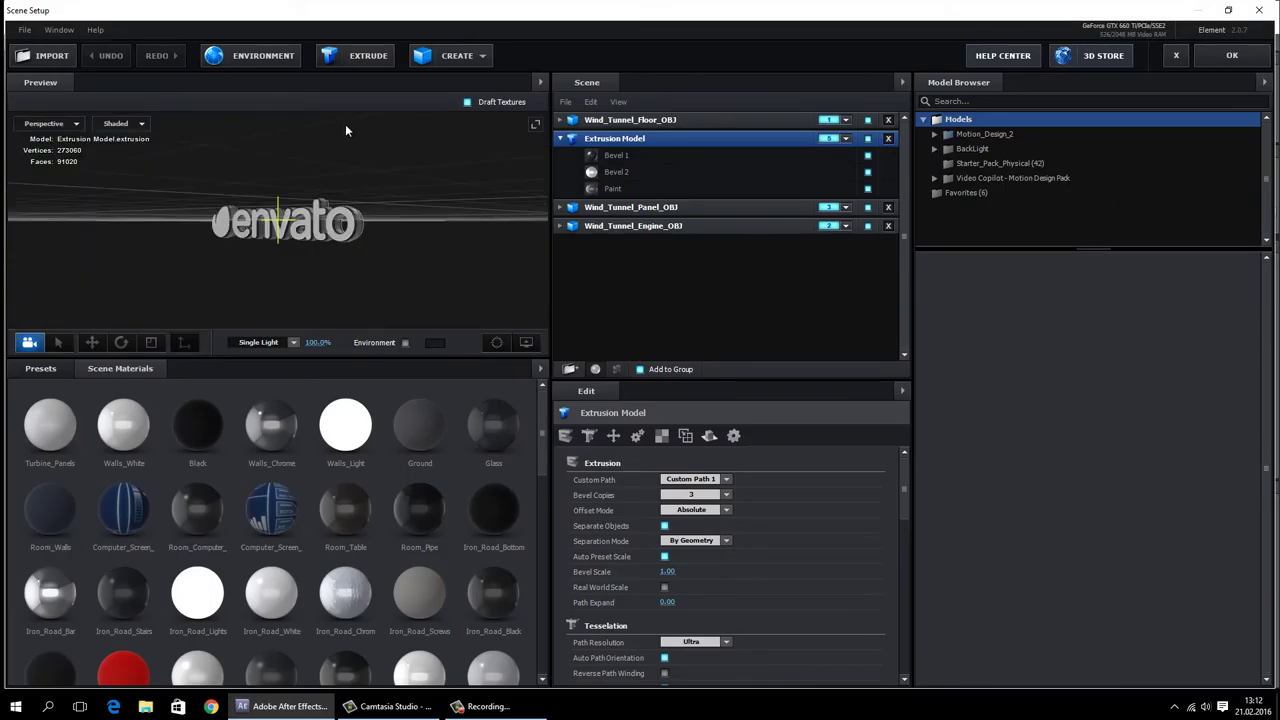
left_click(365, 58)
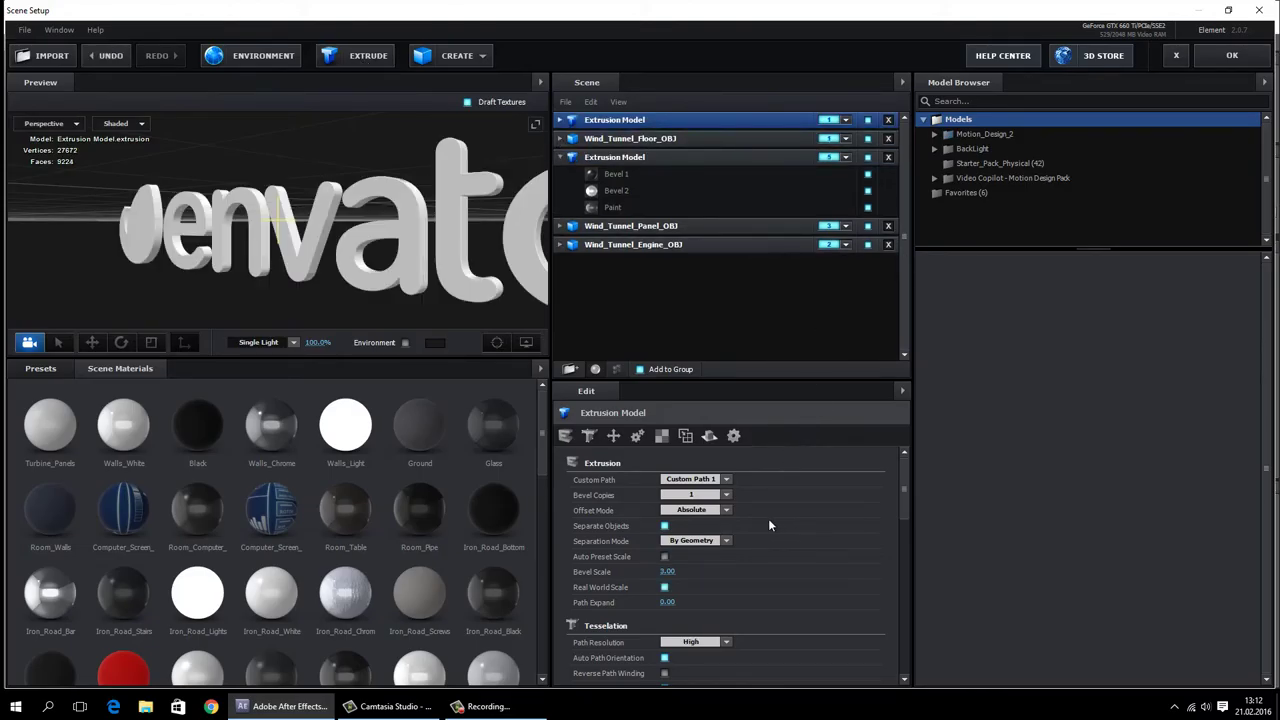
left_click(725, 481)
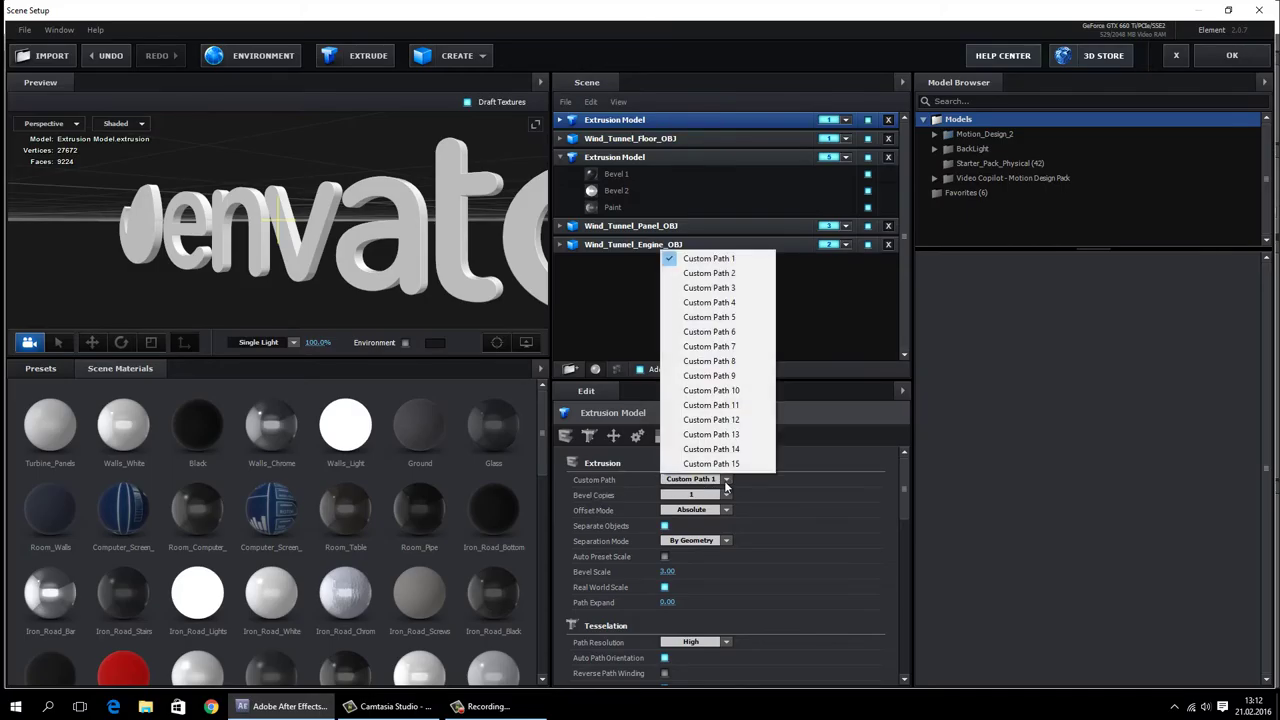
left_click(736, 272)
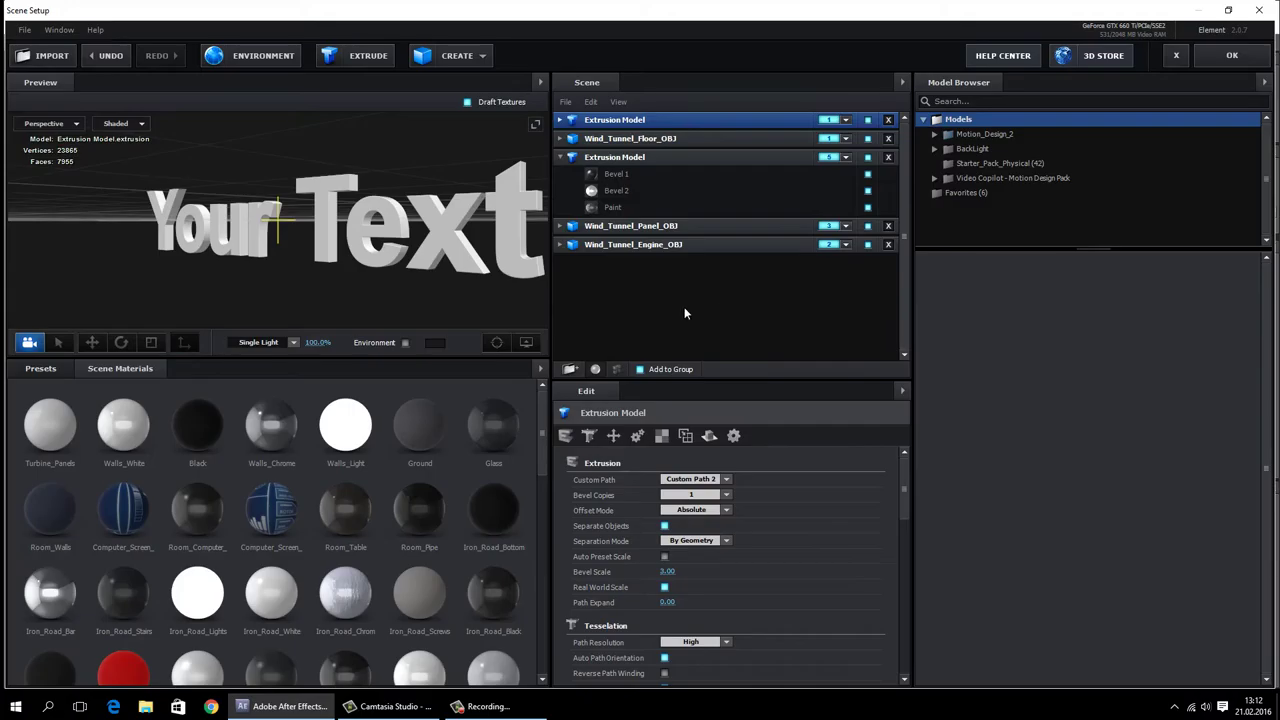
Step: Apply the Caution bevel preset from the Physical bevels to the new text extrusion
left_click(46, 370)
left_click(52, 388)
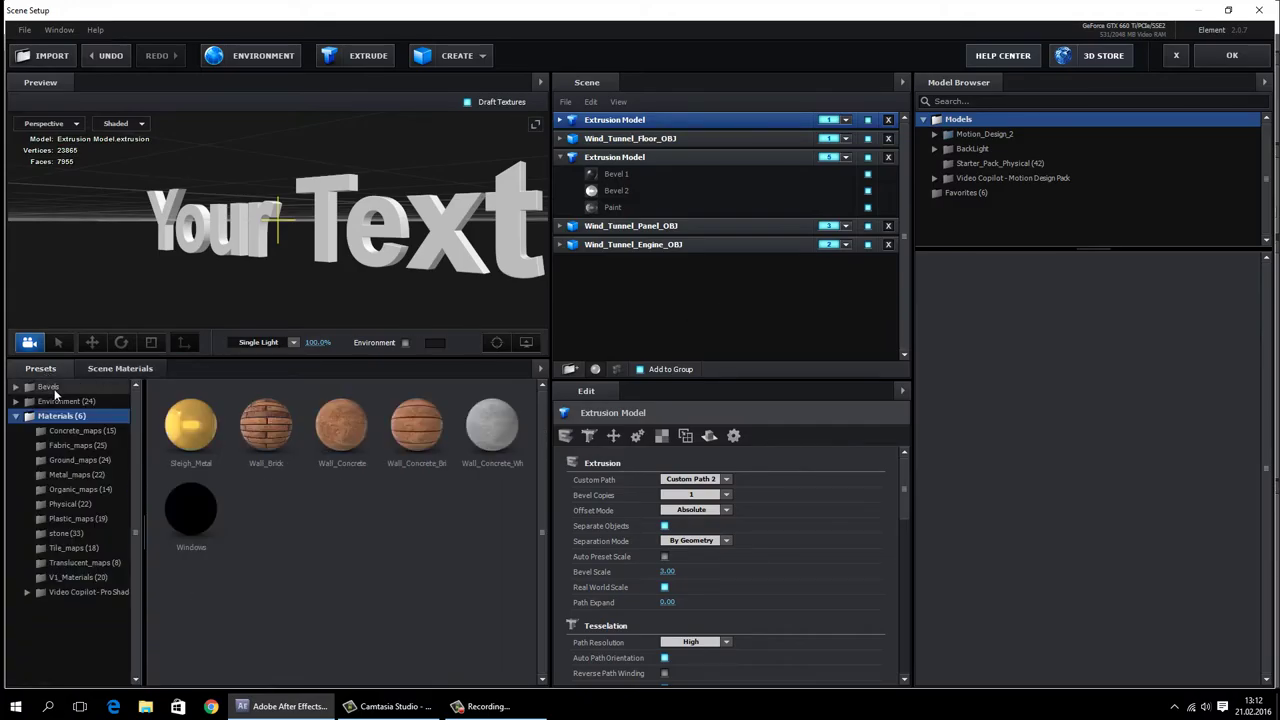
left_click(66, 402)
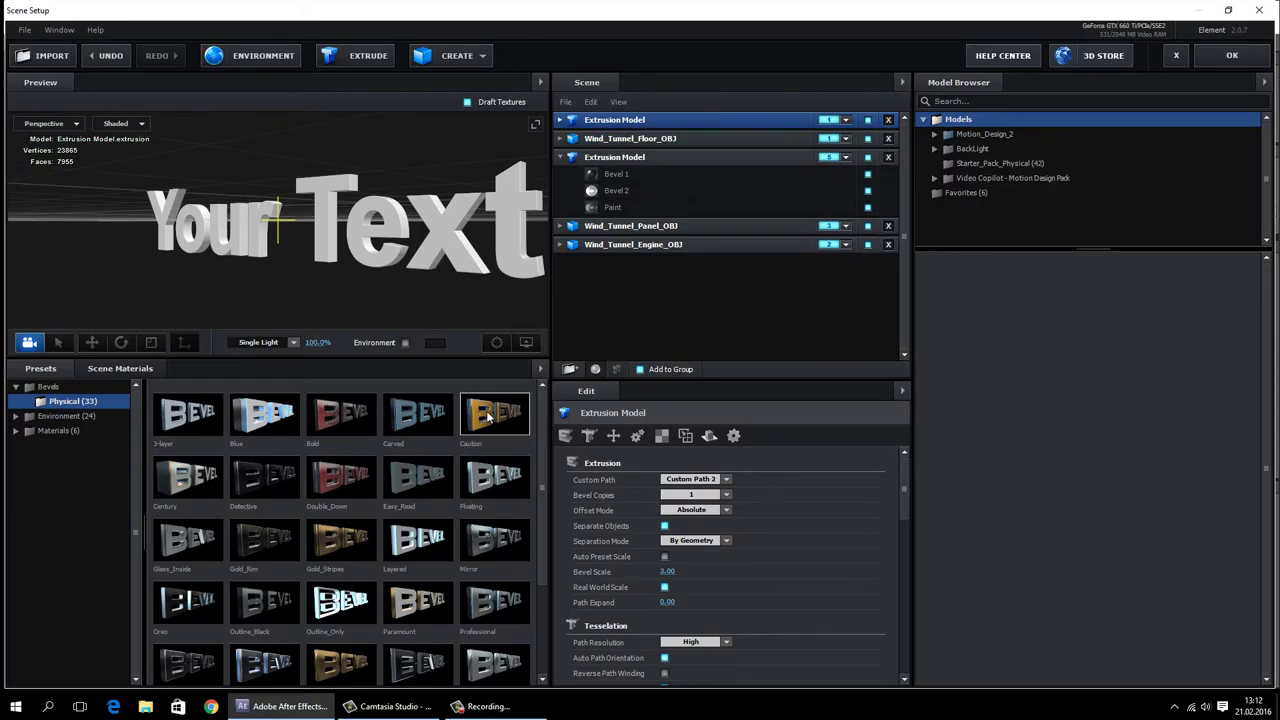
left_click_drag(488, 422, 618, 133)
left_click_drag(252, 263, 396, 317)
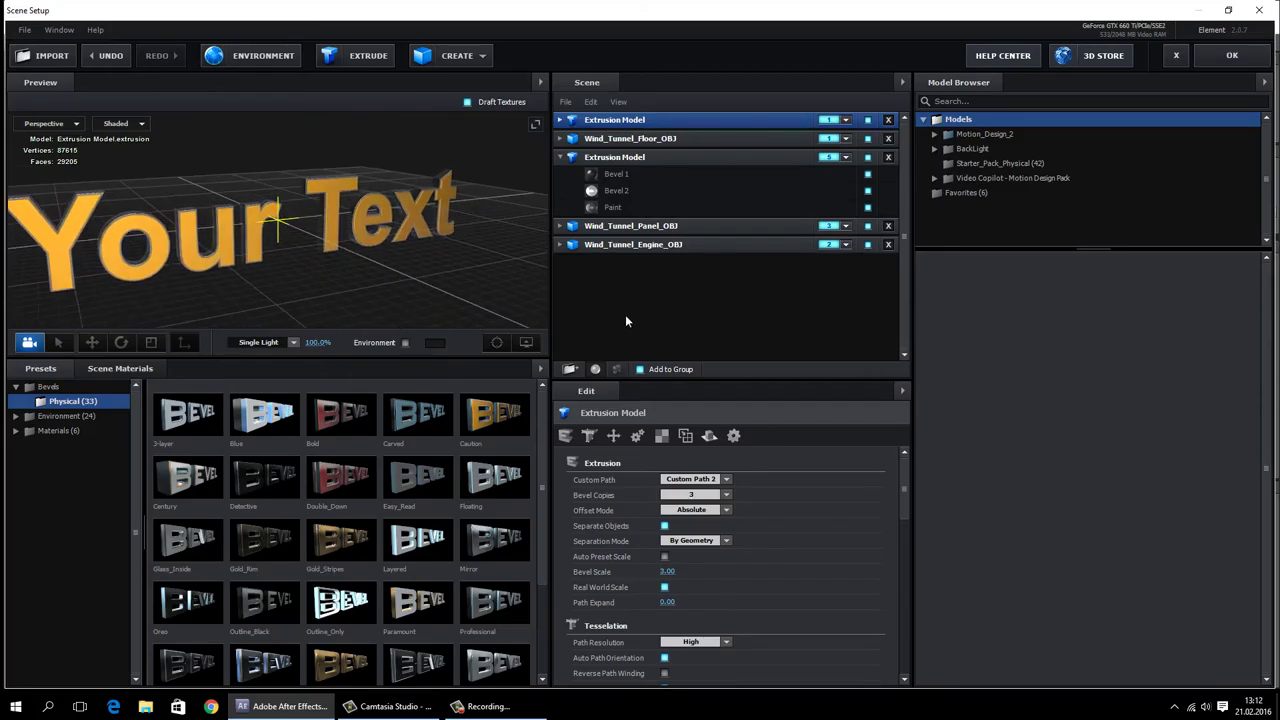
Step: Create a group folder assigned to group 3 and move Wind_Tunnel_Panel_OBJ and the text extrusion into it
left_click(645, 226)
mouse_move(420, 306)
left_mouse_down()
mouse_move(411, 249)
mouse_move(436, 316)
left_mouse_up()
left_click(499, 346)
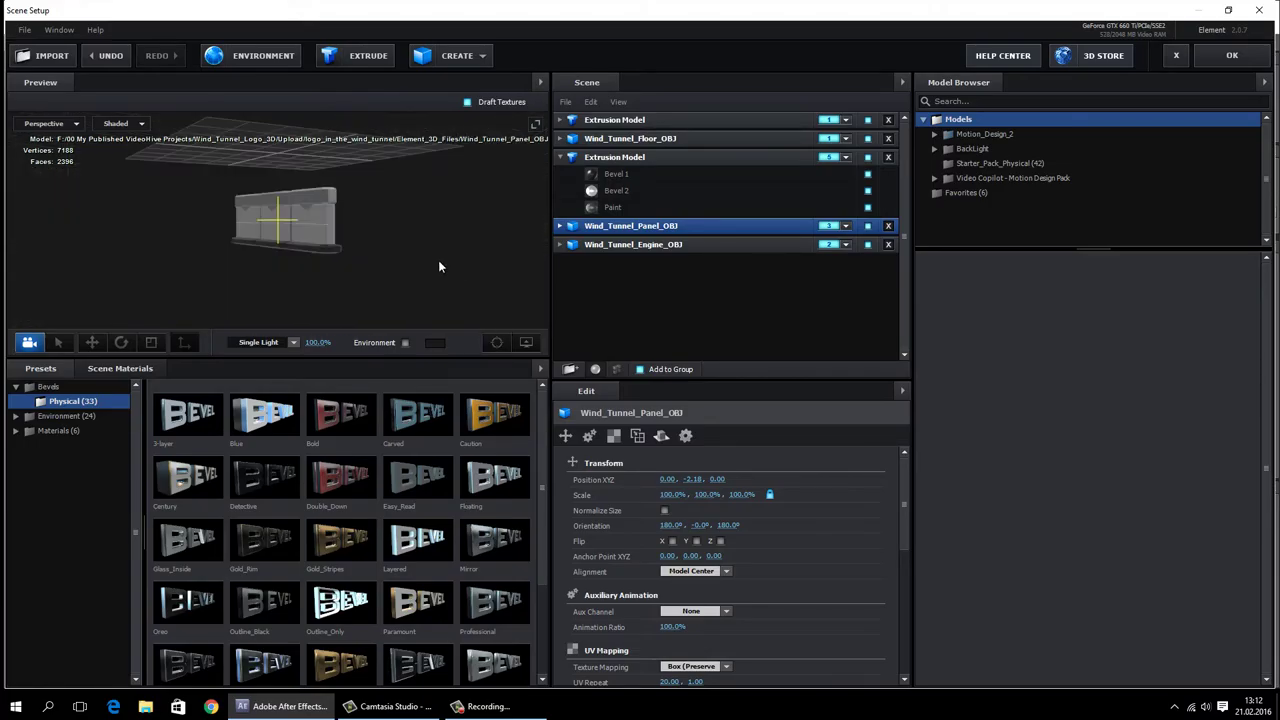
left_click_drag(389, 265, 419, 285)
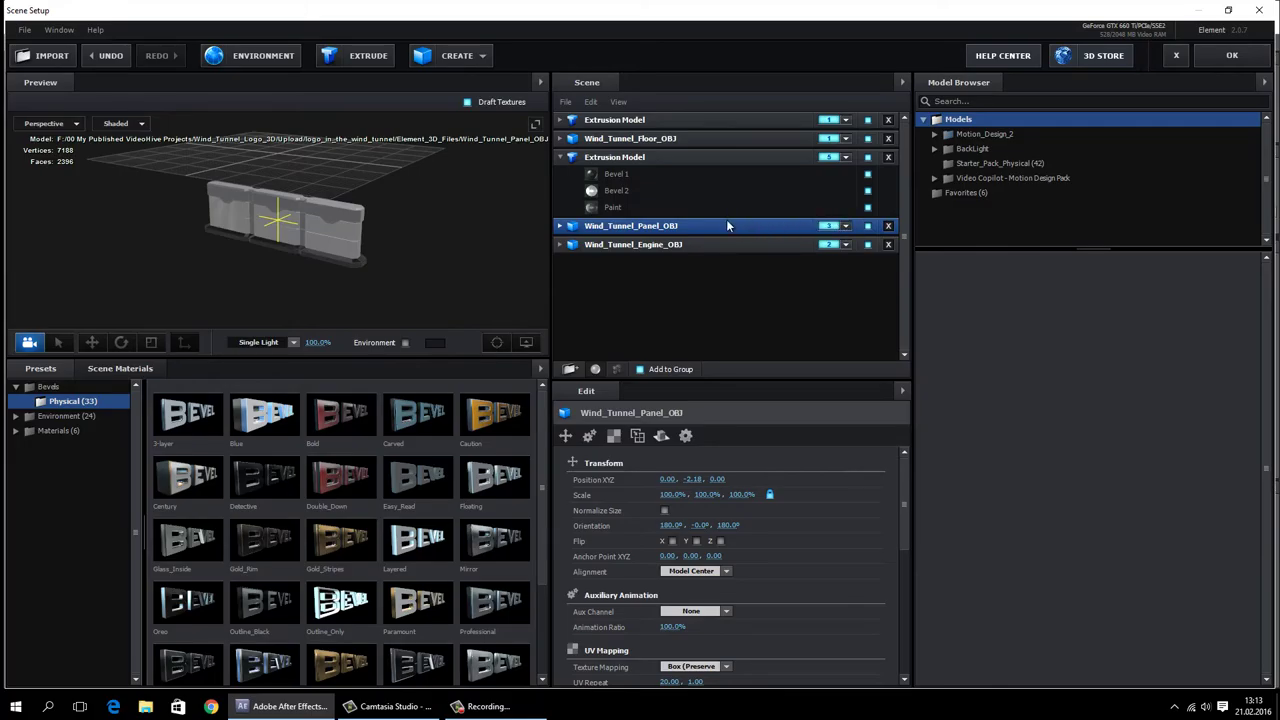
left_click(571, 369)
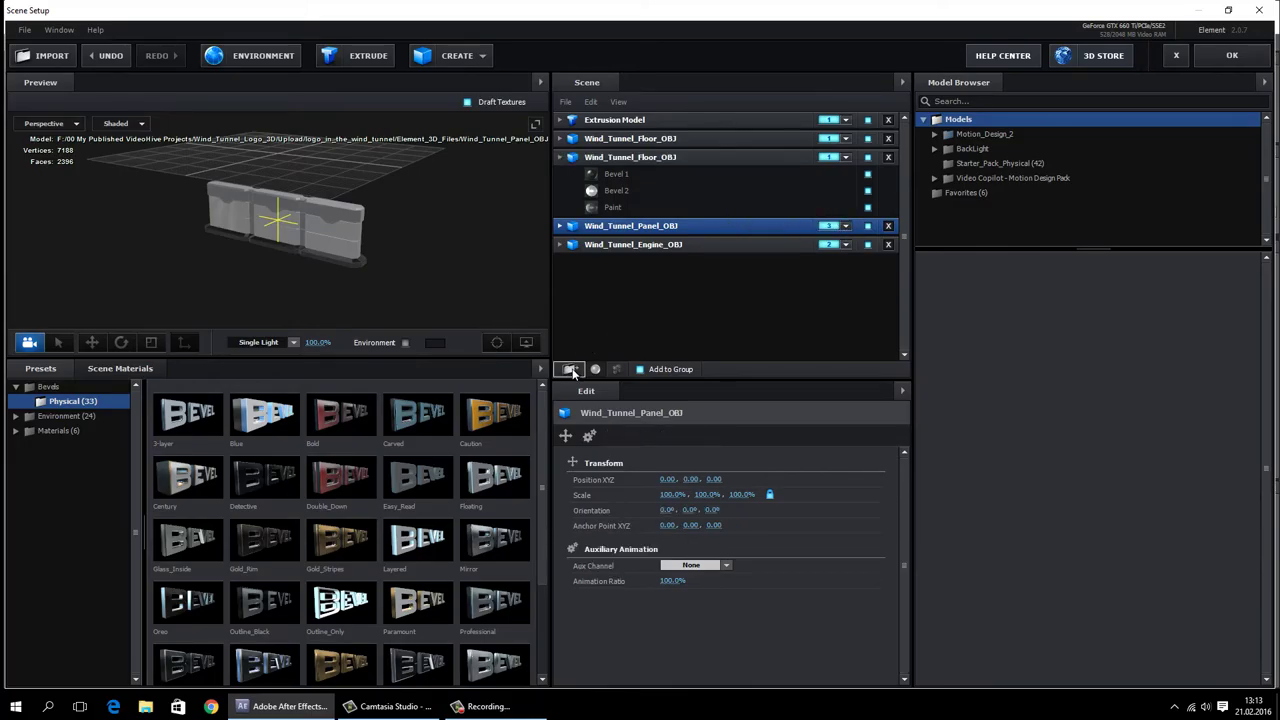
left_click(845, 120)
left_click(874, 141)
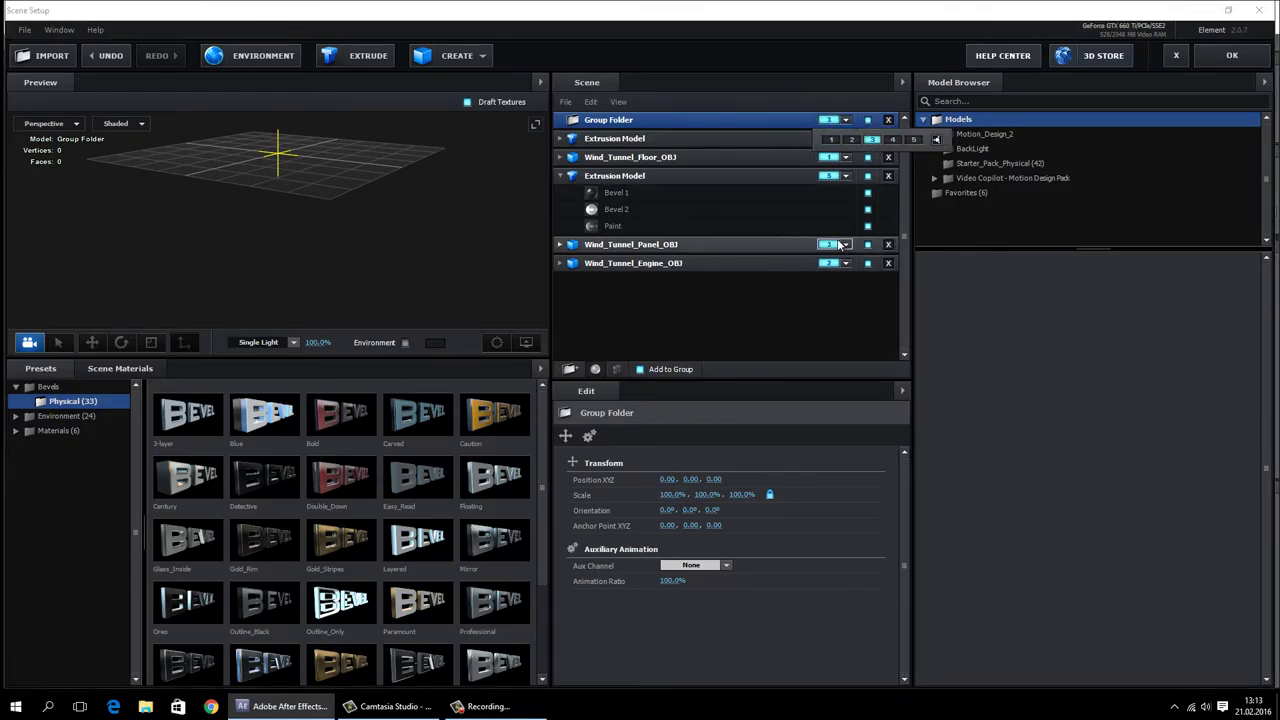
left_click_drag(720, 244, 644, 123)
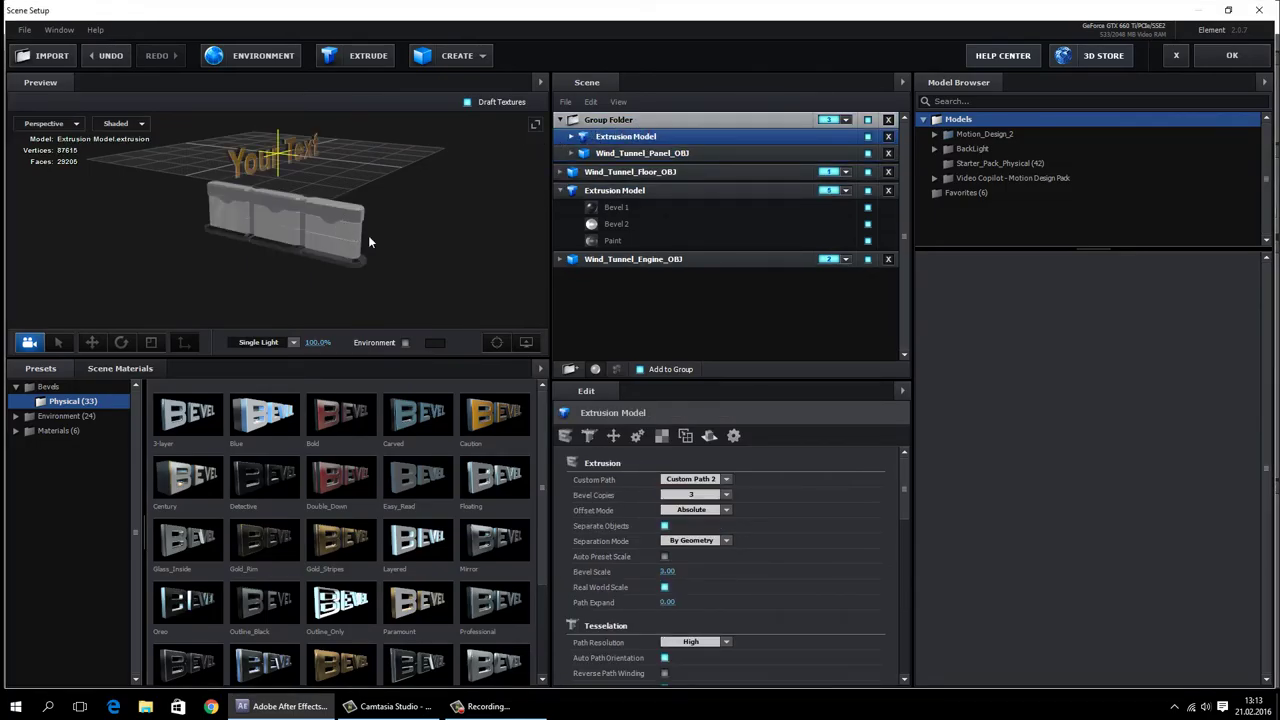
Step: Lower the text extrusion onto the panel by setting its Y position to -1.87
mouse_move(293, 247)
left_mouse_down()
mouse_move(332, 249)
mouse_move(280, 245)
left_mouse_up()
scroll(280, 245, "up", 3)
left_click_drag(220, 216, 256, 212)
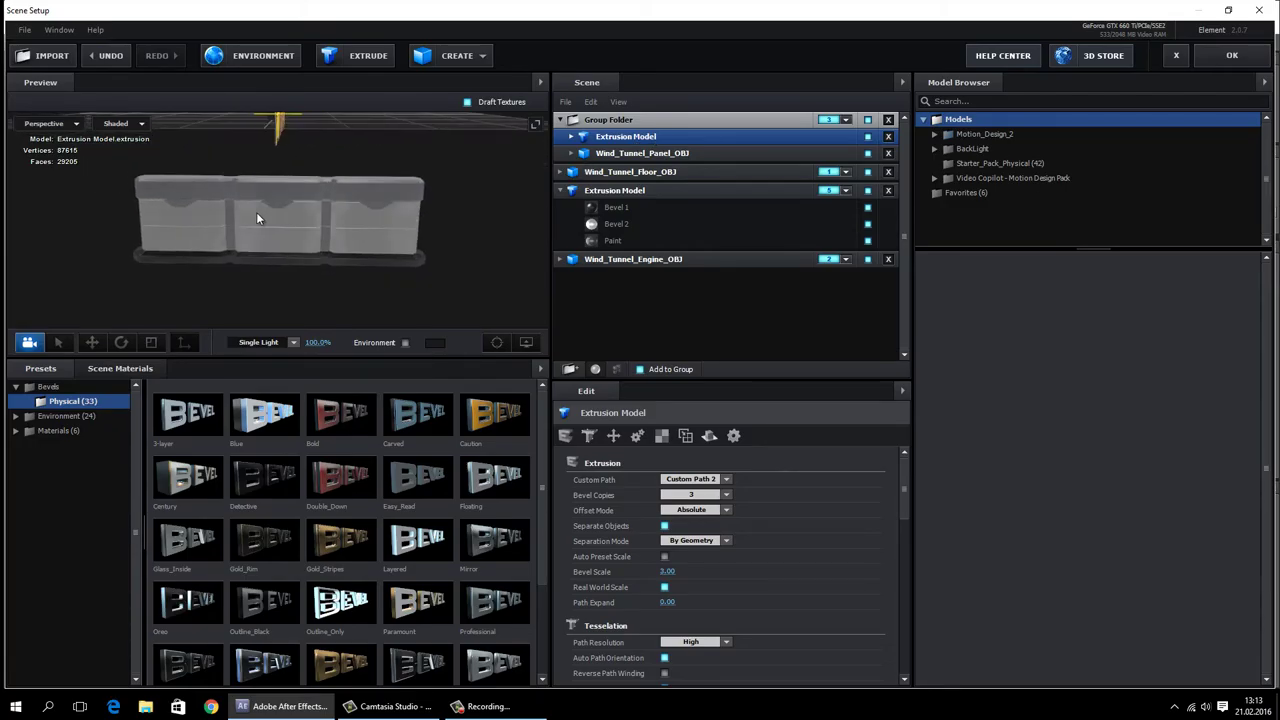
scroll(783, 489, "down", 3)
scroll(782, 489, "down", 1)
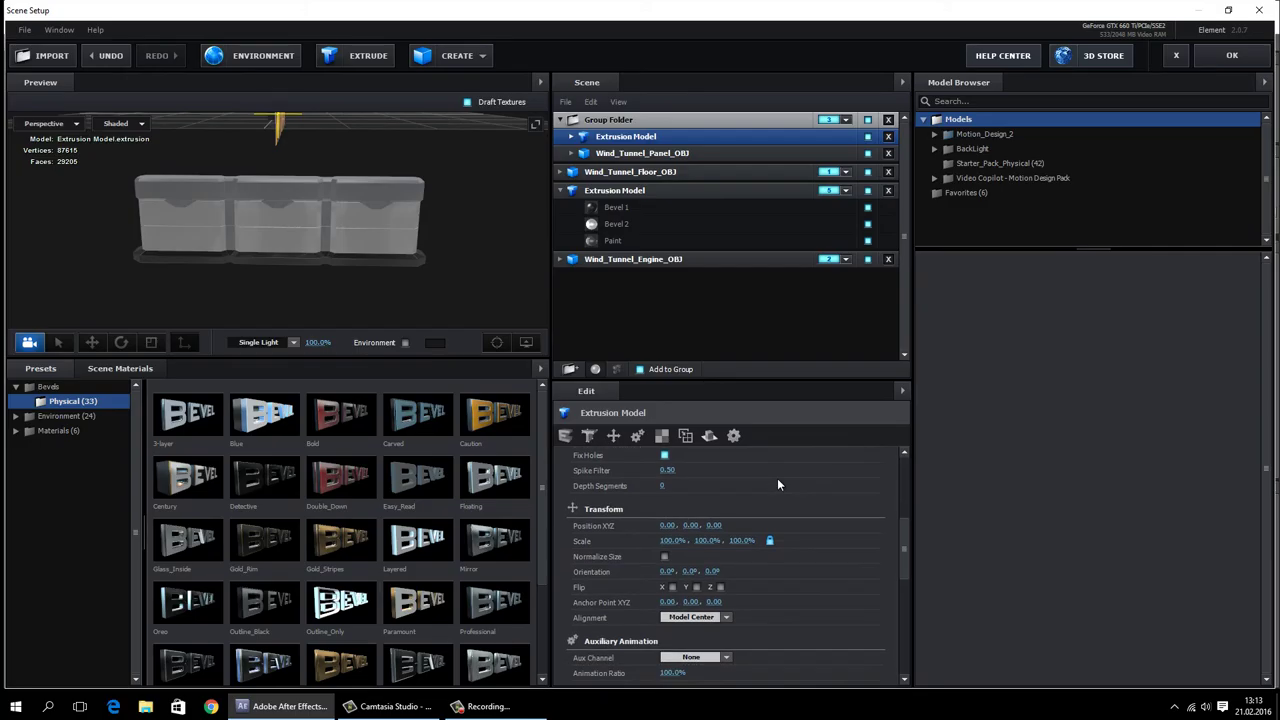
left_click_drag(691, 524, 567, 527)
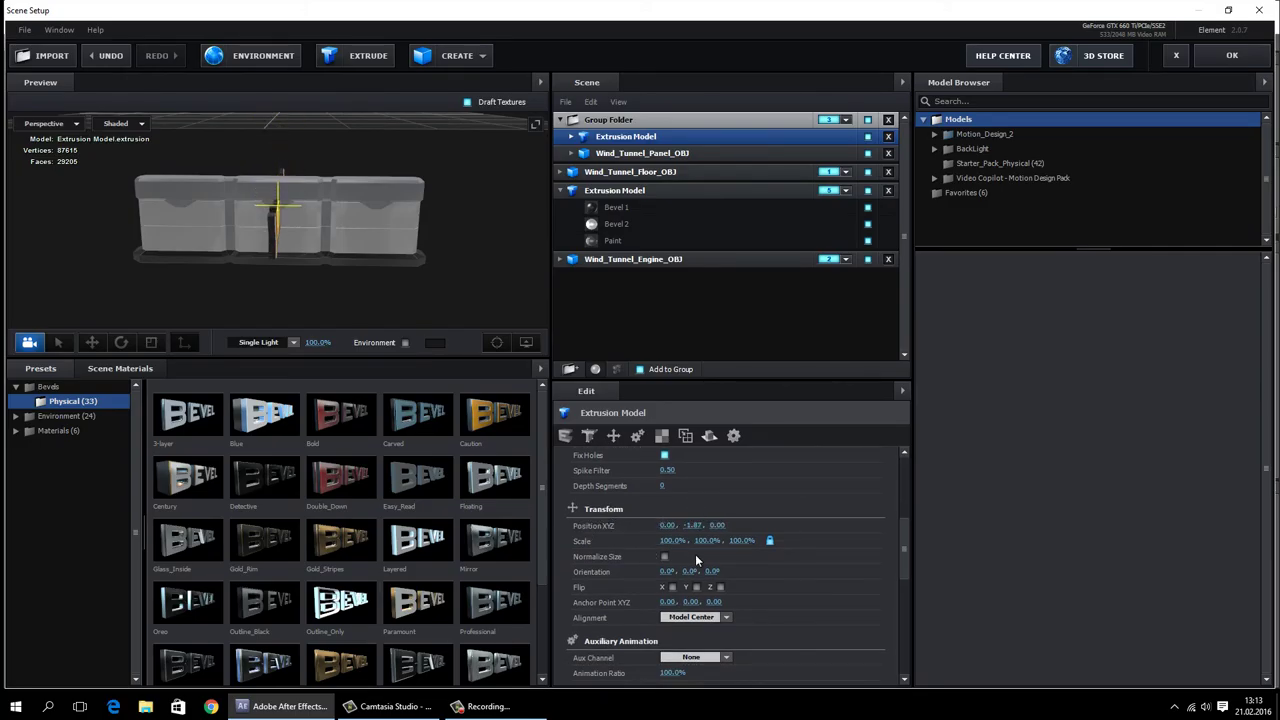
Step: Set the text extrusion's Y orientation to -90° and undo the trial change to its X orientation
left_click_drag(686, 571, 678, 573)
type("-90")
key("Return")
left_click_drag(665, 571, 706, 580)
key("ctrl+z")
Step: Set the text extrusion's X position to -0.30 and scale it uniformly to 42%
left_click_drag(666, 525, 647, 529)
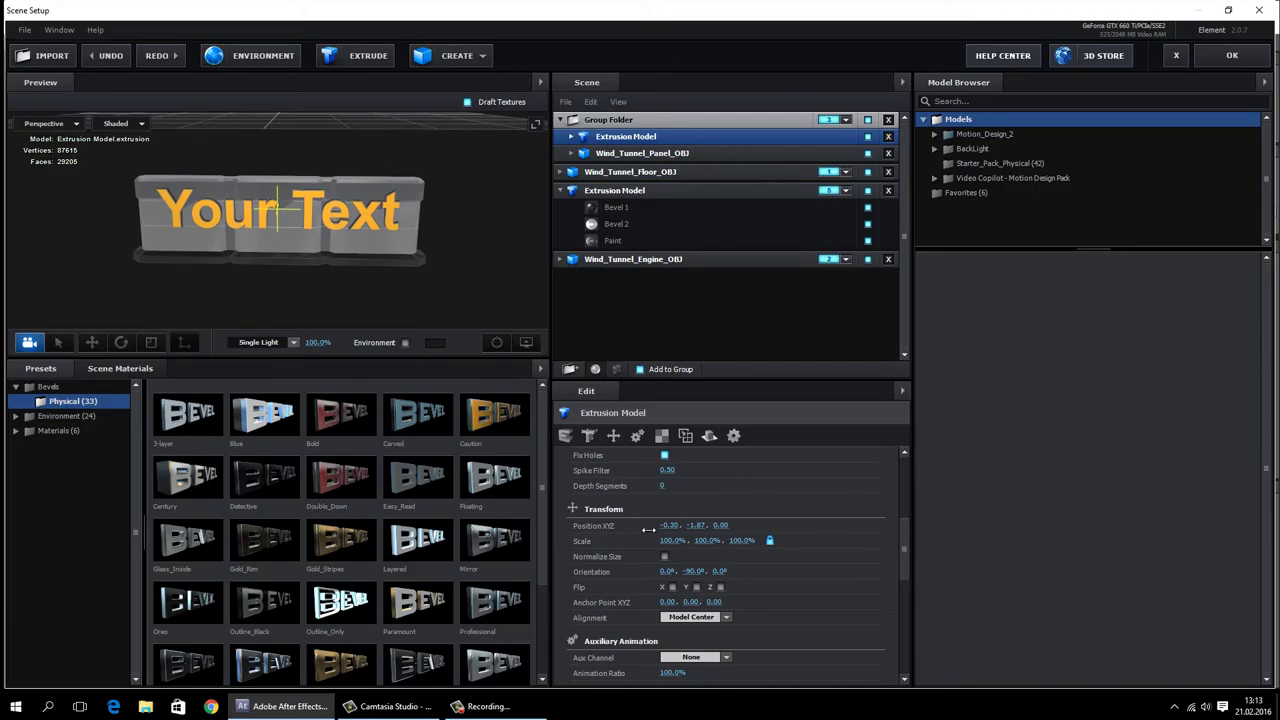
left_click_drag(241, 259, 306, 253)
scroll(306, 254, "up", 2)
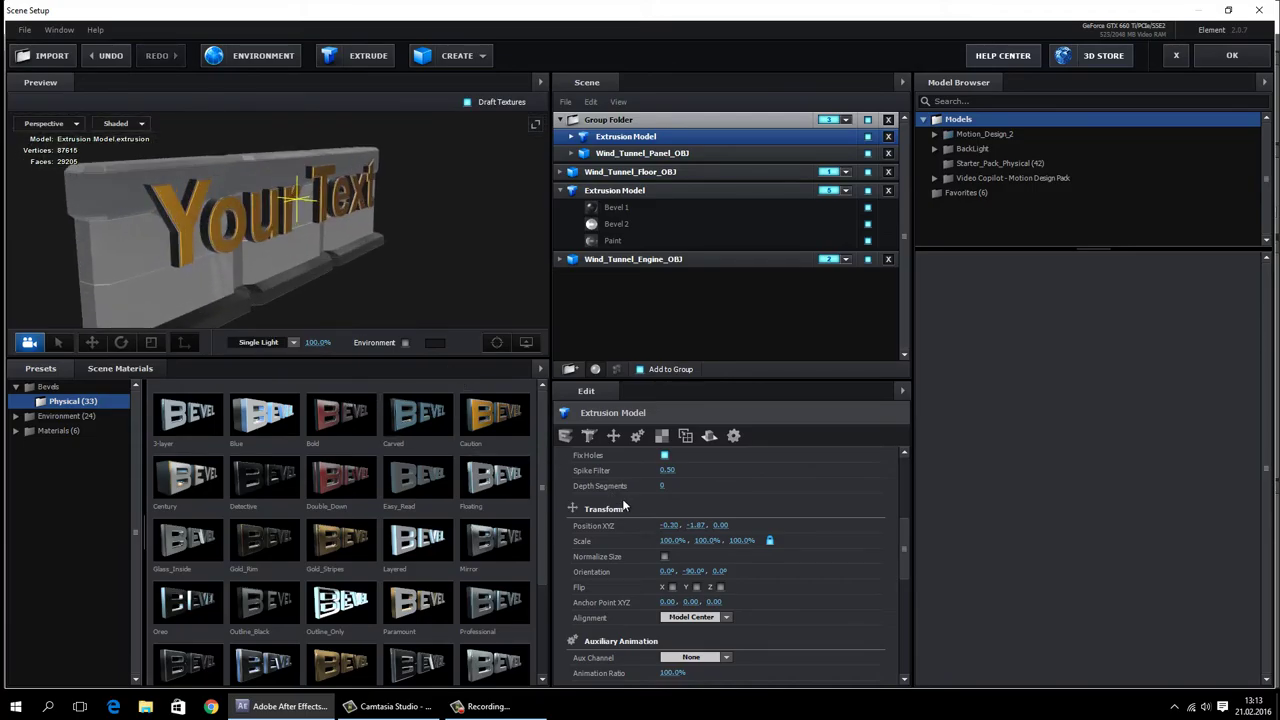
left_click_drag(670, 540, 600, 543)
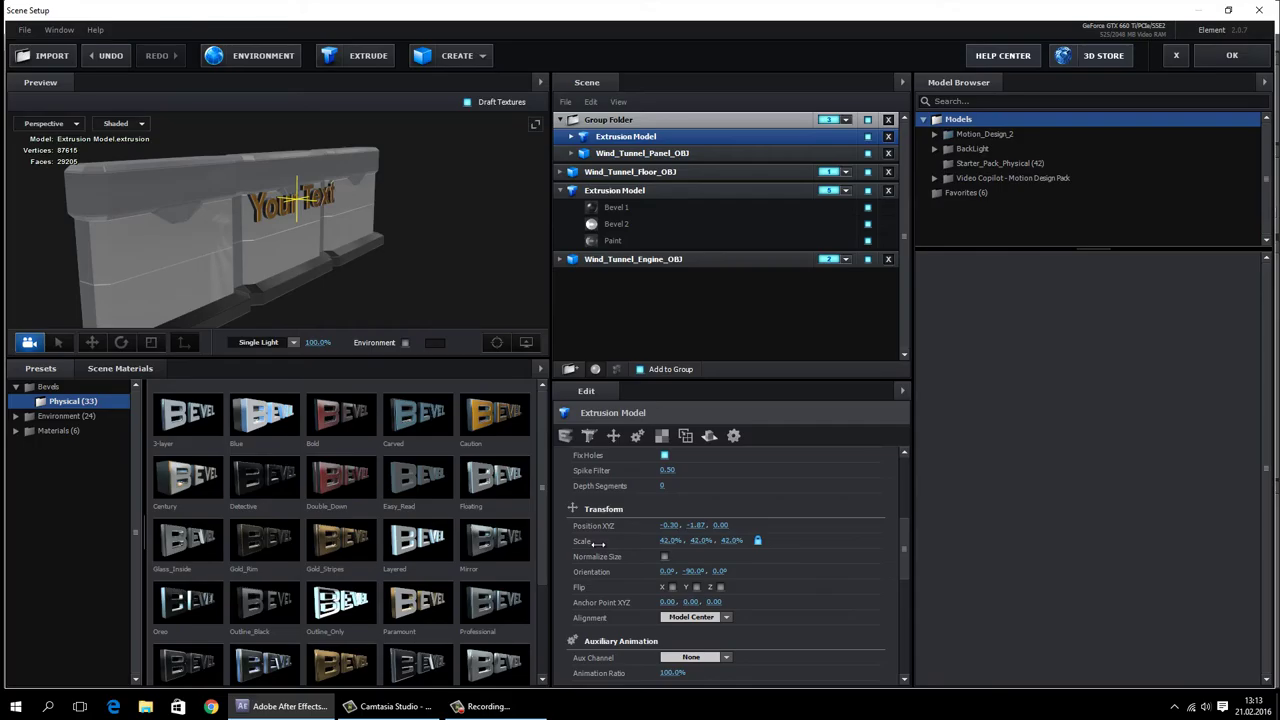
Step: Lower the text extrusion on the panel's front face to a Y position of -2.11
left_click(494, 341)
scroll(278, 266, "up", 3)
left_click_drag(242, 278, 260, 268)
left_click_drag(696, 525, 671, 527)
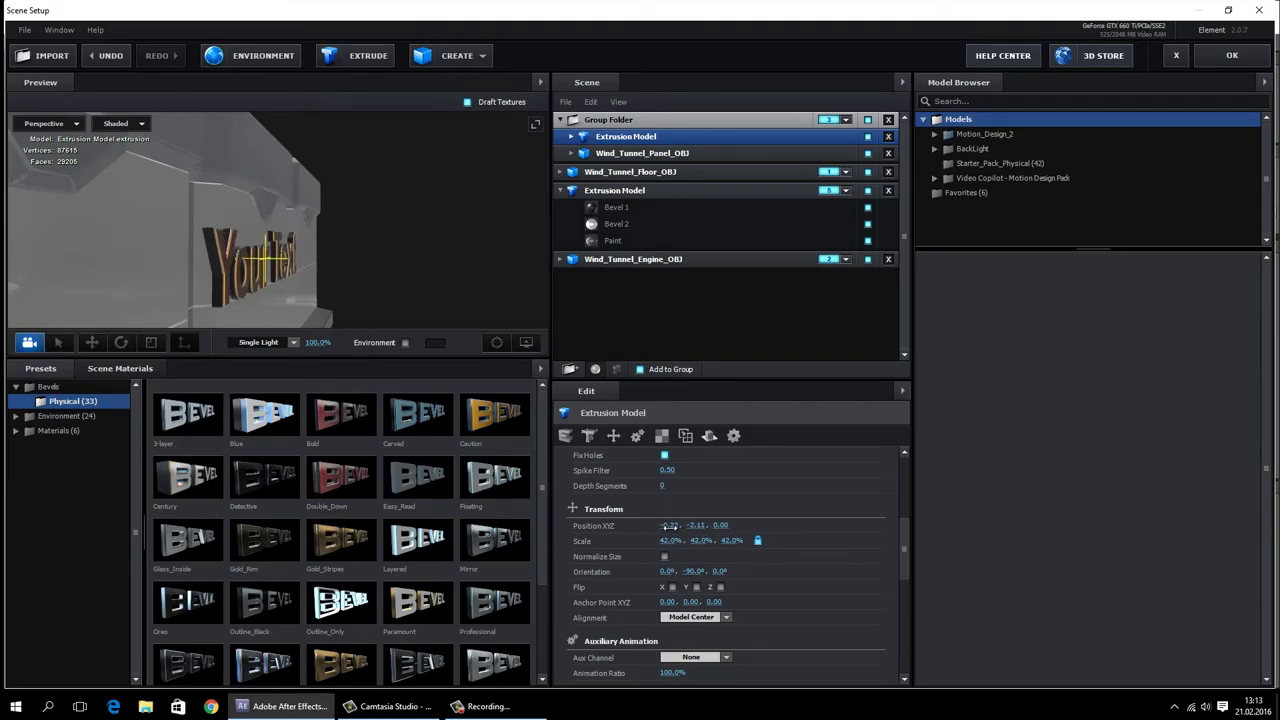
Step: Fit the text extrusion to the middle panel section with an X position of -0.24 and a uniform scale of 34%
left_click_drag(216, 258, 405, 250)
left_click_drag(668, 540, 662, 540)
left_click_drag(340, 271, 315, 265)
scroll(312, 254, "down", 4)
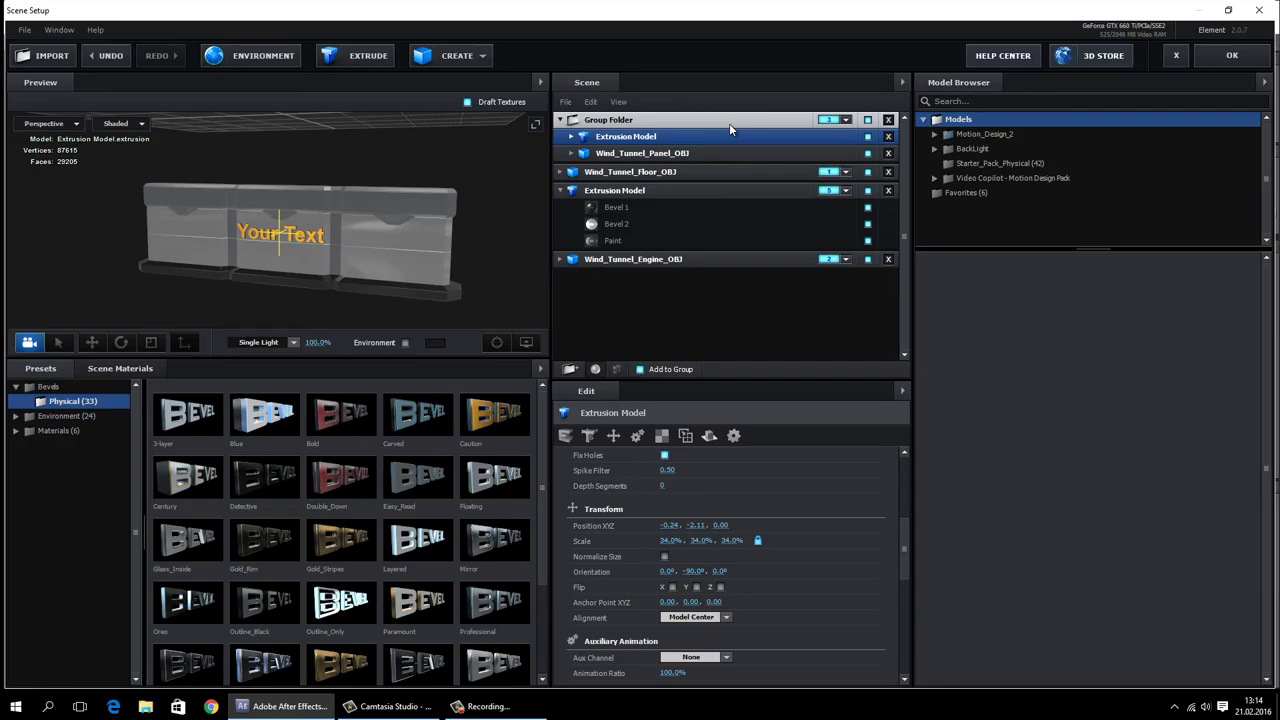
Step: Apply the scene setup to the composition and move the current time to 0:00:18:15
left_click(1233, 56)
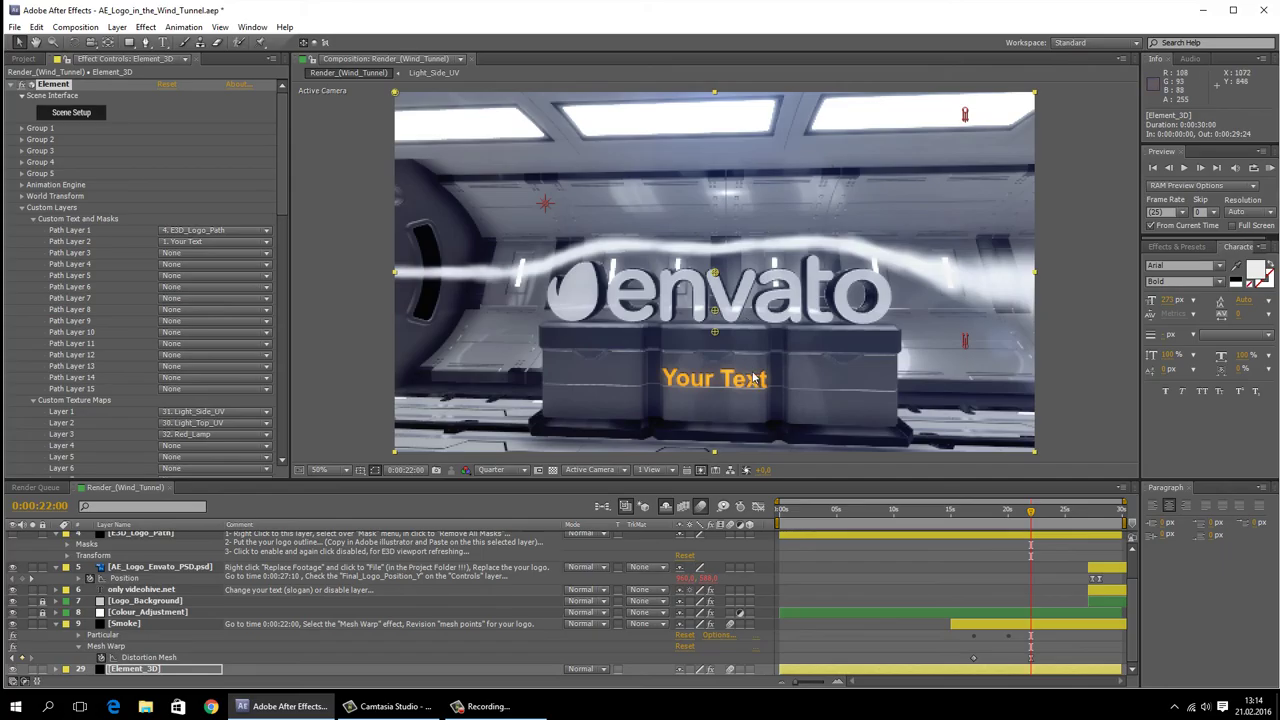
left_click_drag(1031, 511, 993, 511)
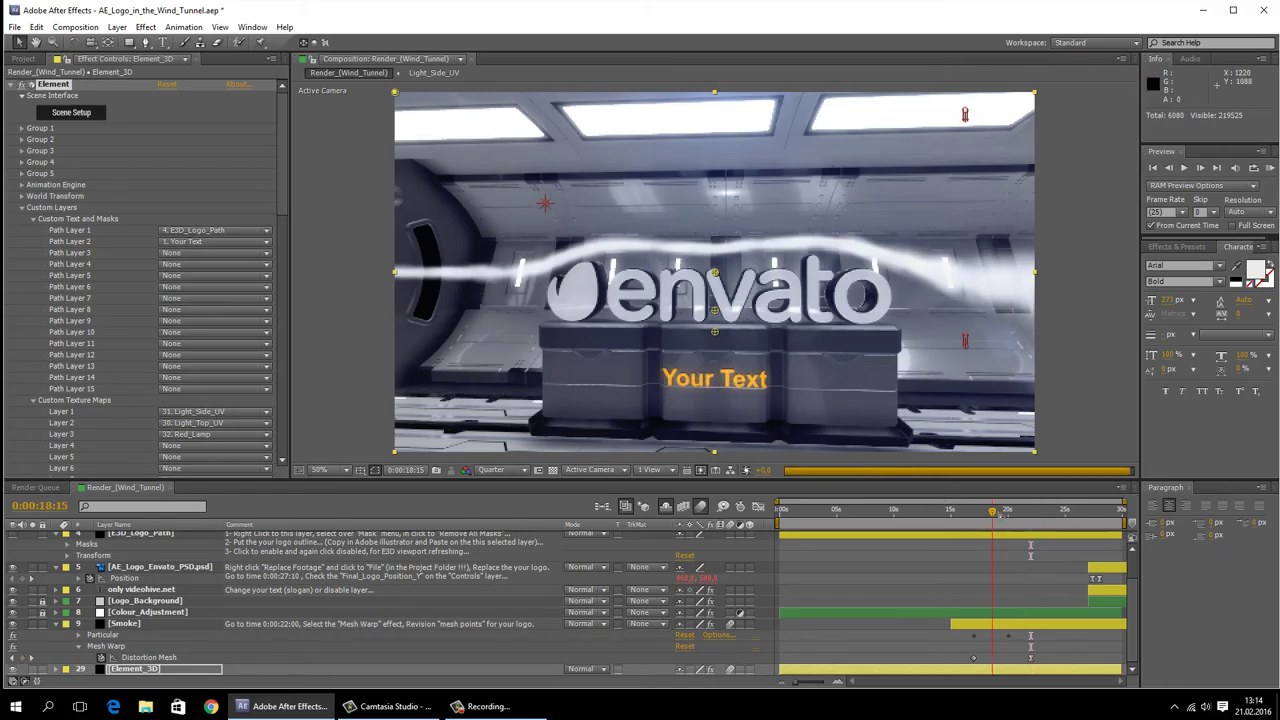
Step: Check the extruded text at 0:00:20:02 and 0:00:16:22, and reveal the animated properties of the Element_3D layer
left_click(1008, 515)
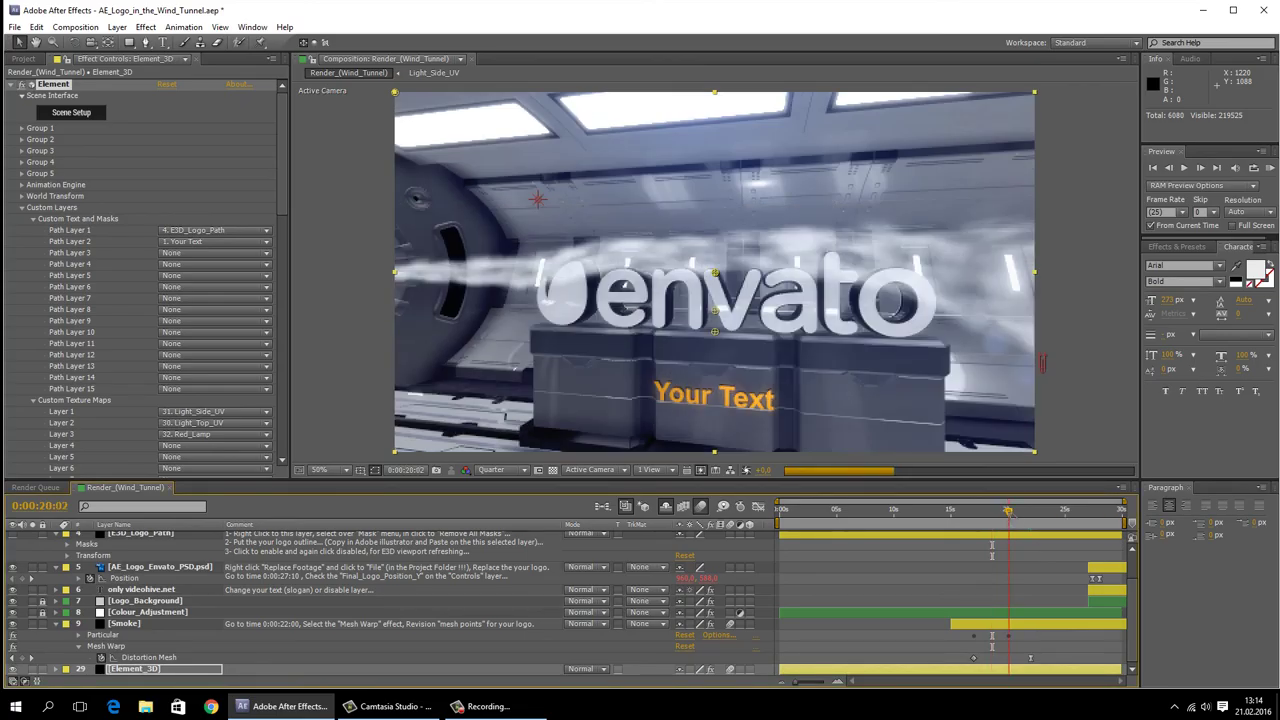
left_click(972, 511)
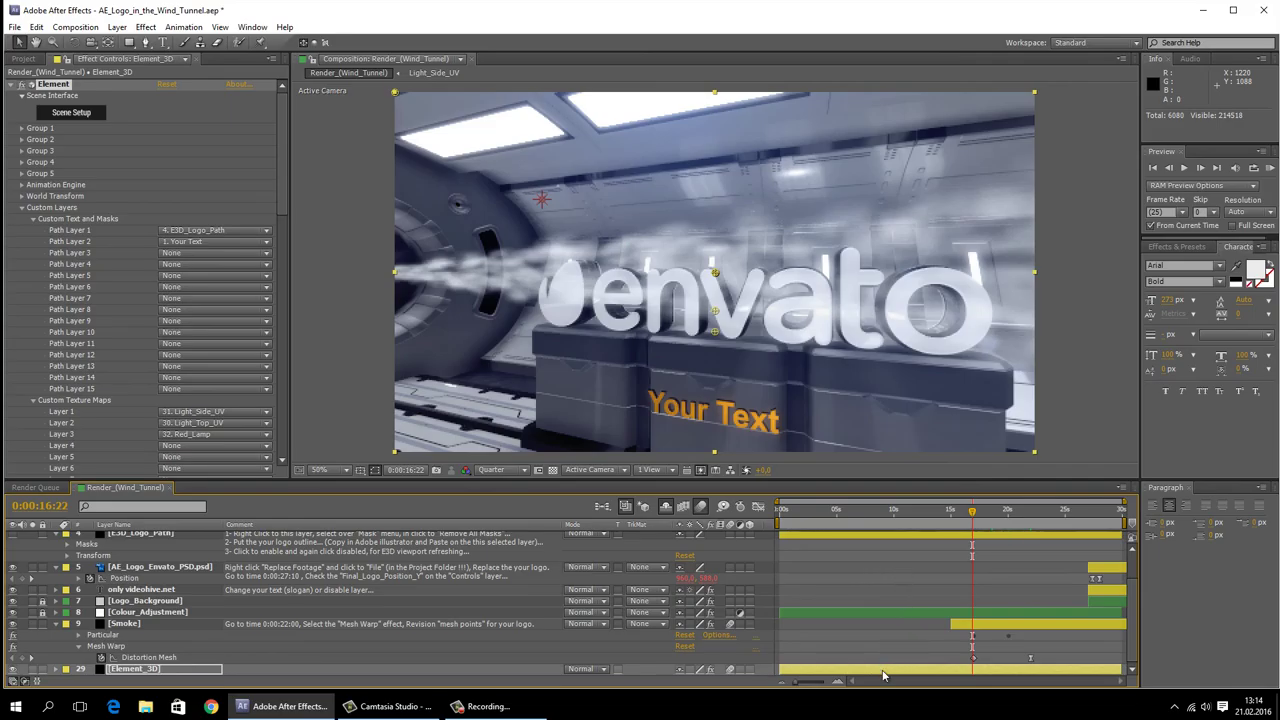
left_click(183, 27)
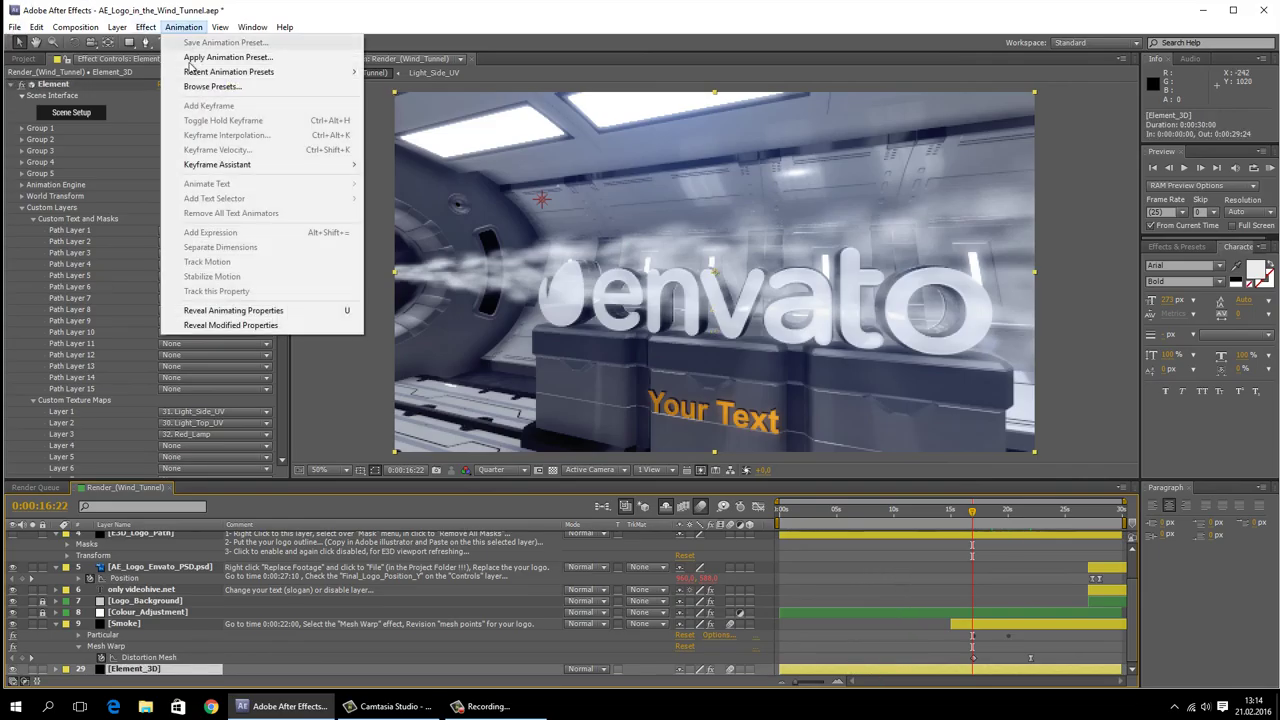
mouse_move(200, 30)
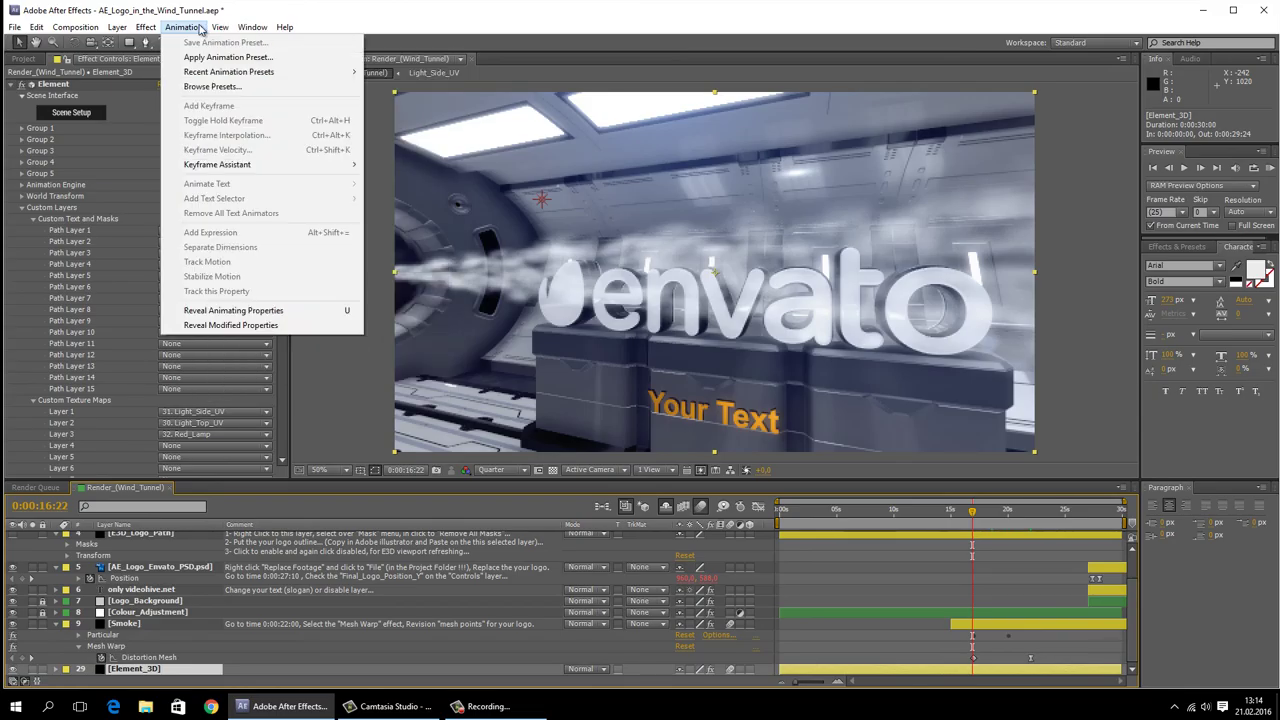
left_click(264, 312)
scroll(949, 573, "down", 3)
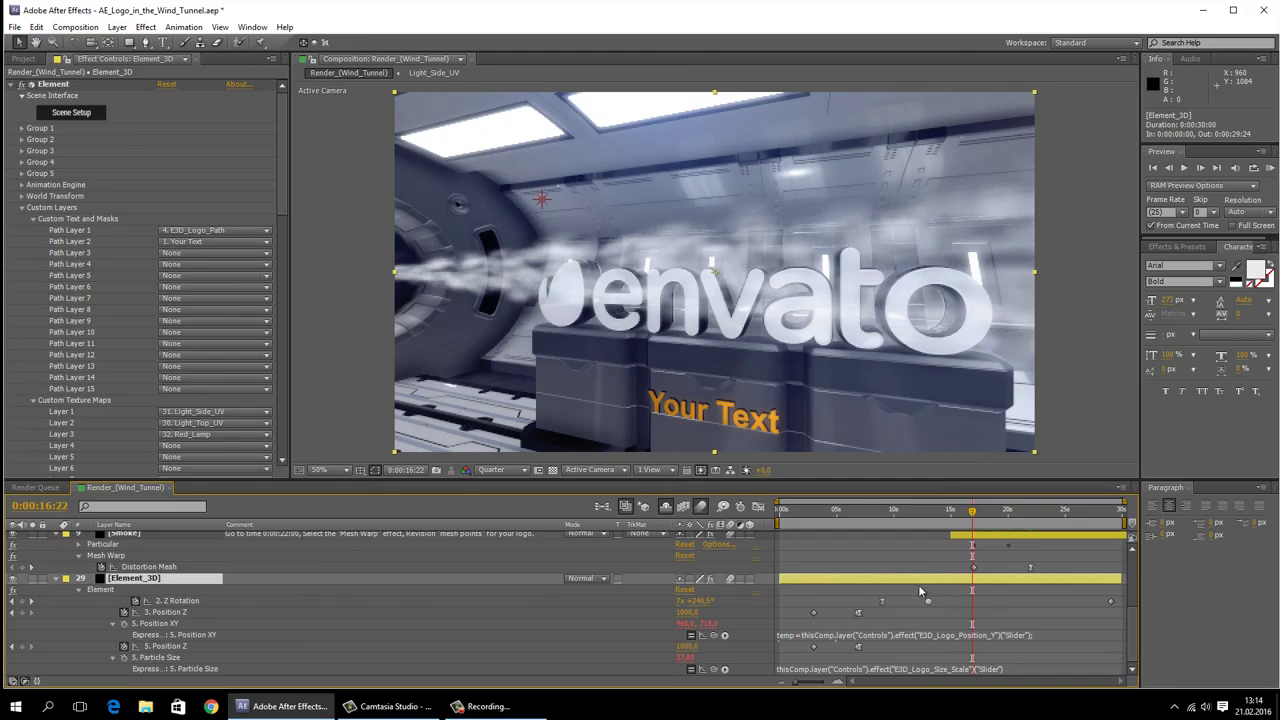
Step: Examine how the extruded text travels with the logo panel between about 0:00:04:17 and 0:00:06:19
left_click(835, 513)
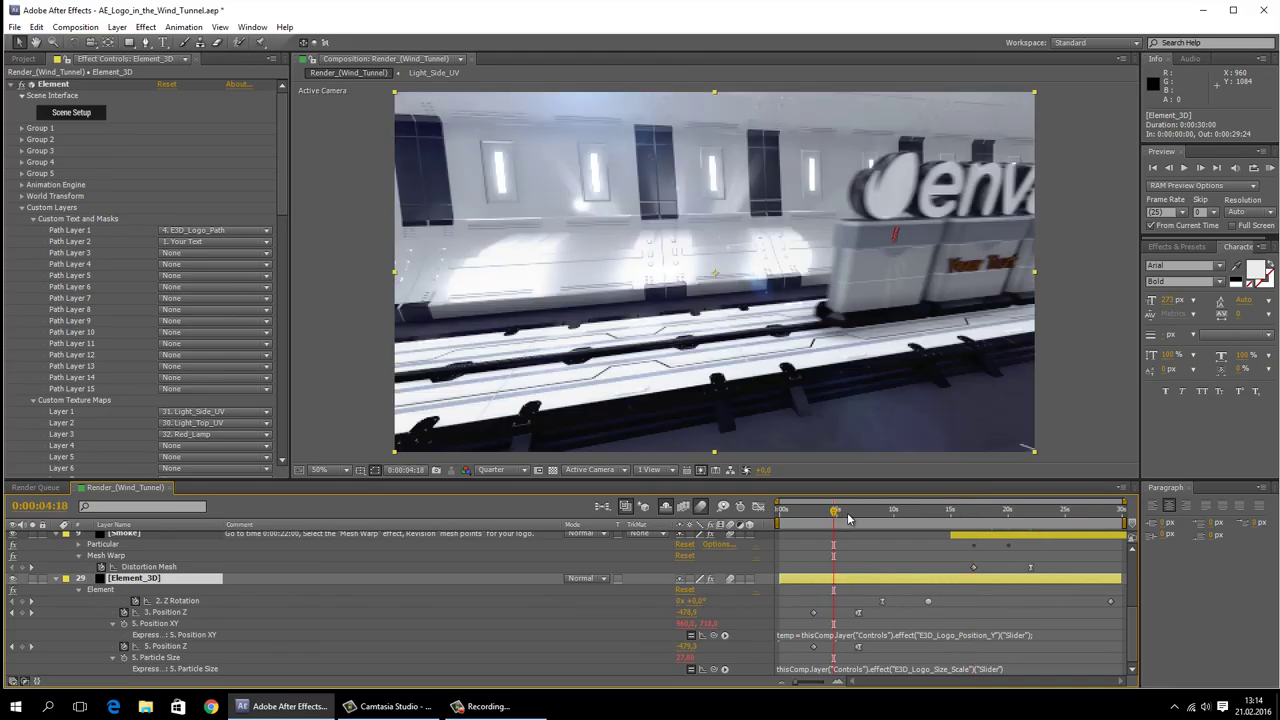
left_click(847, 514)
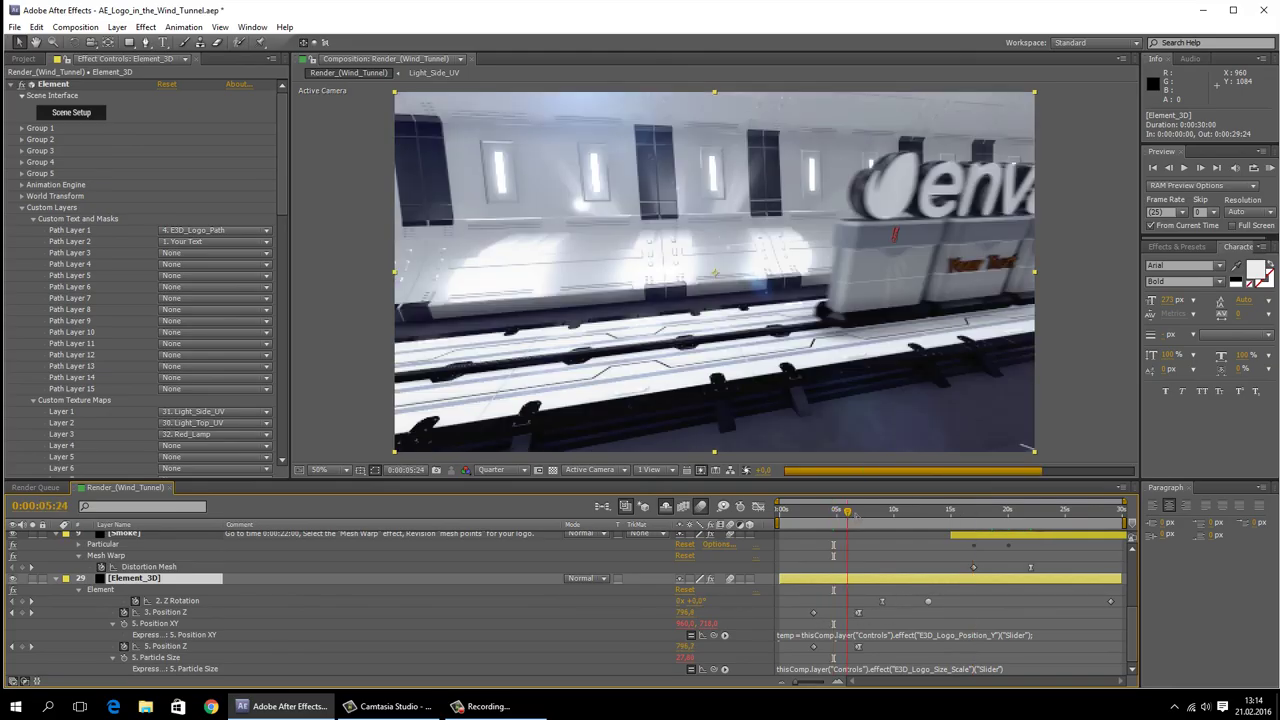
left_click(835, 513)
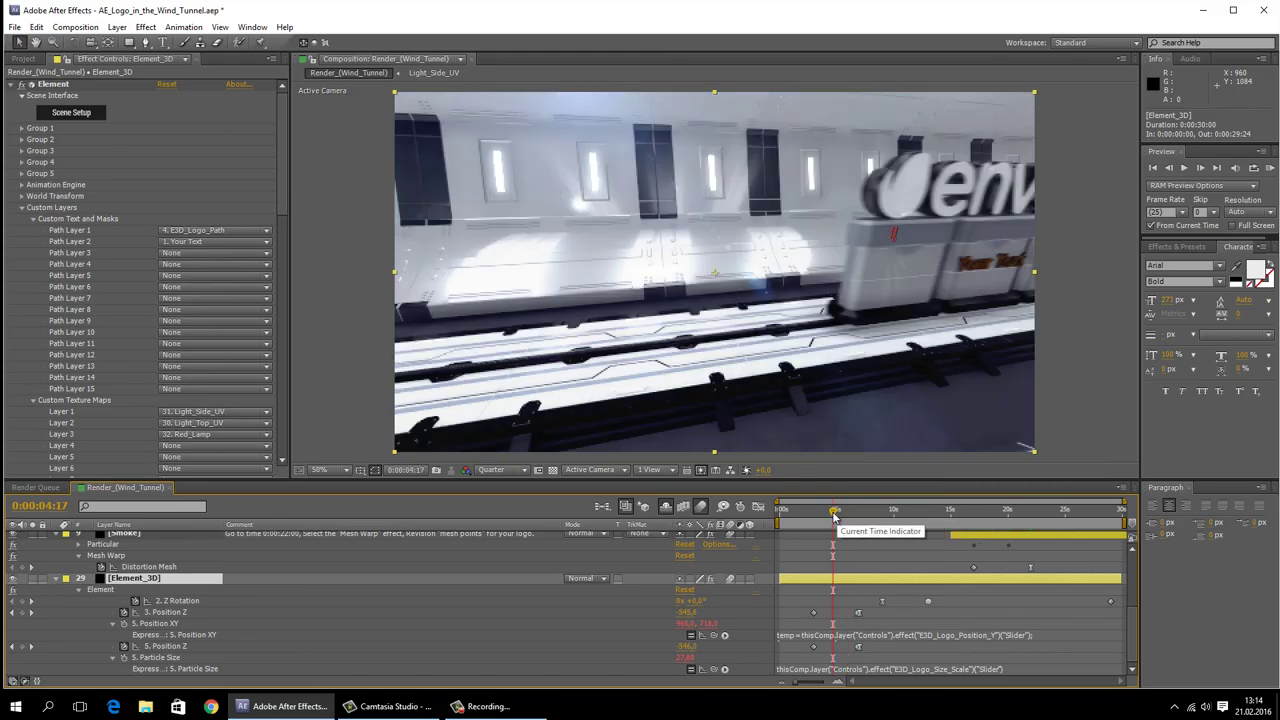
left_click(846, 514)
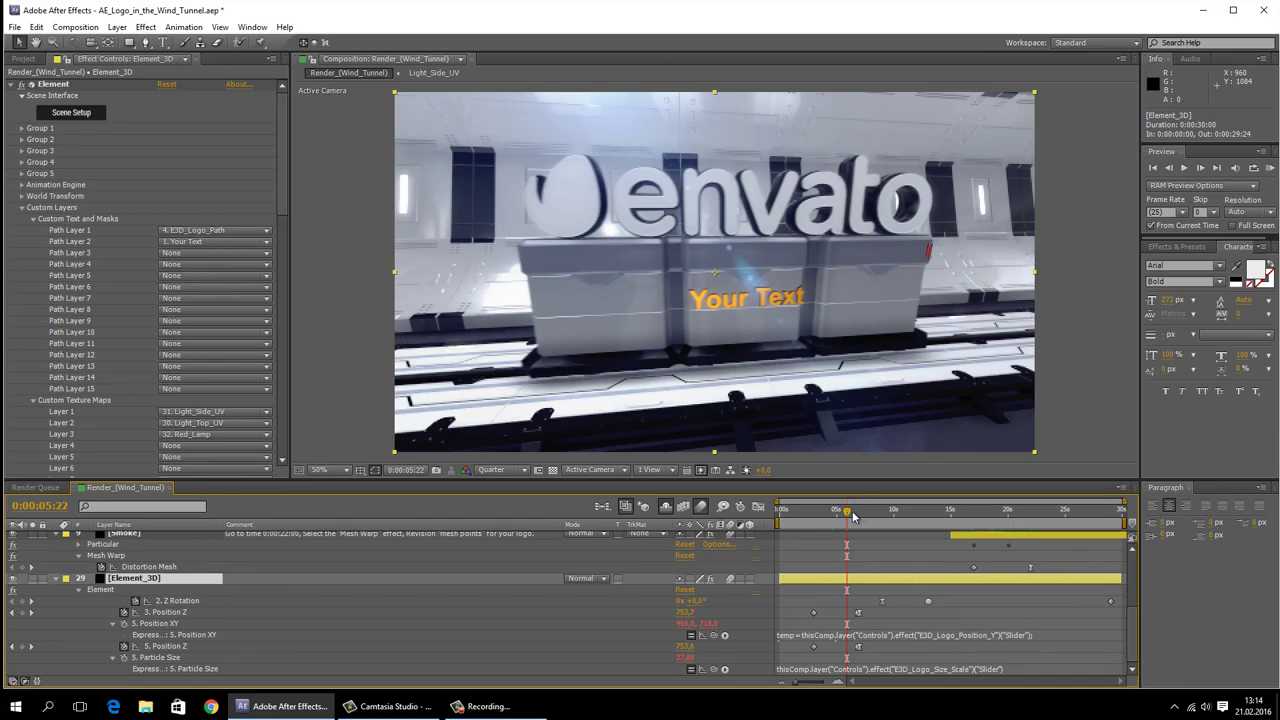
left_click(849, 514)
left_click_drag(850, 512, 859, 514)
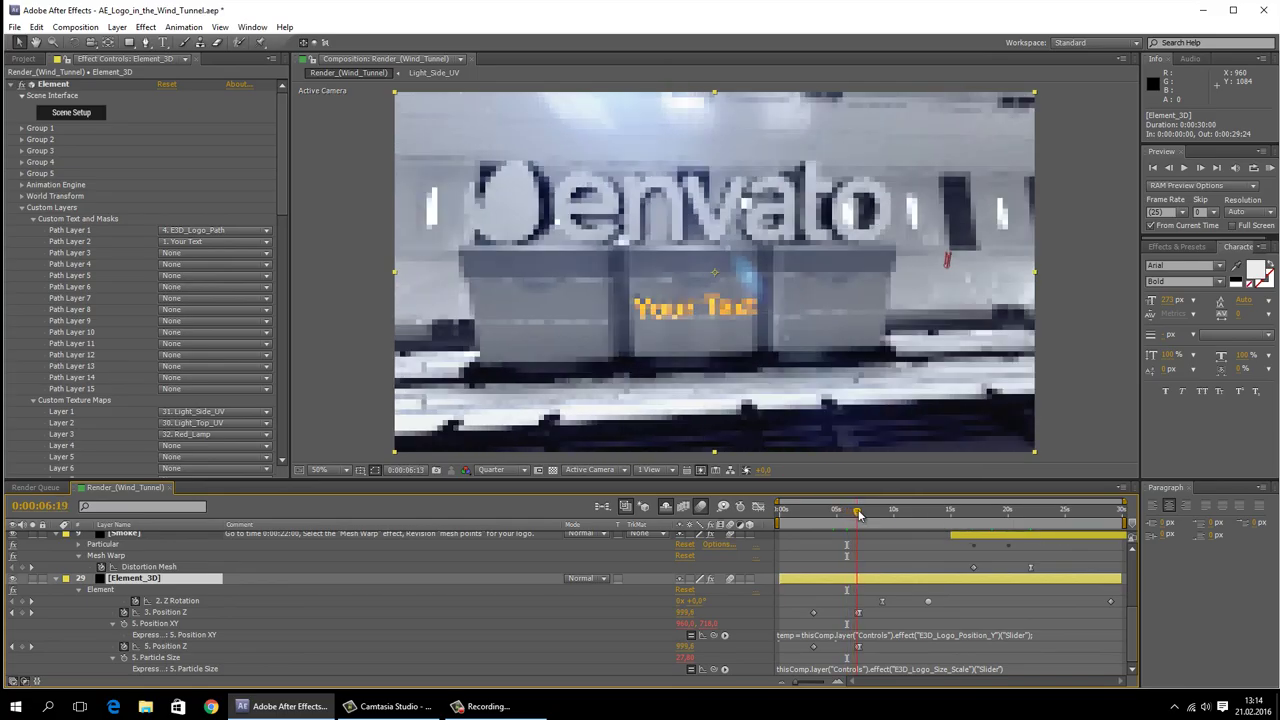